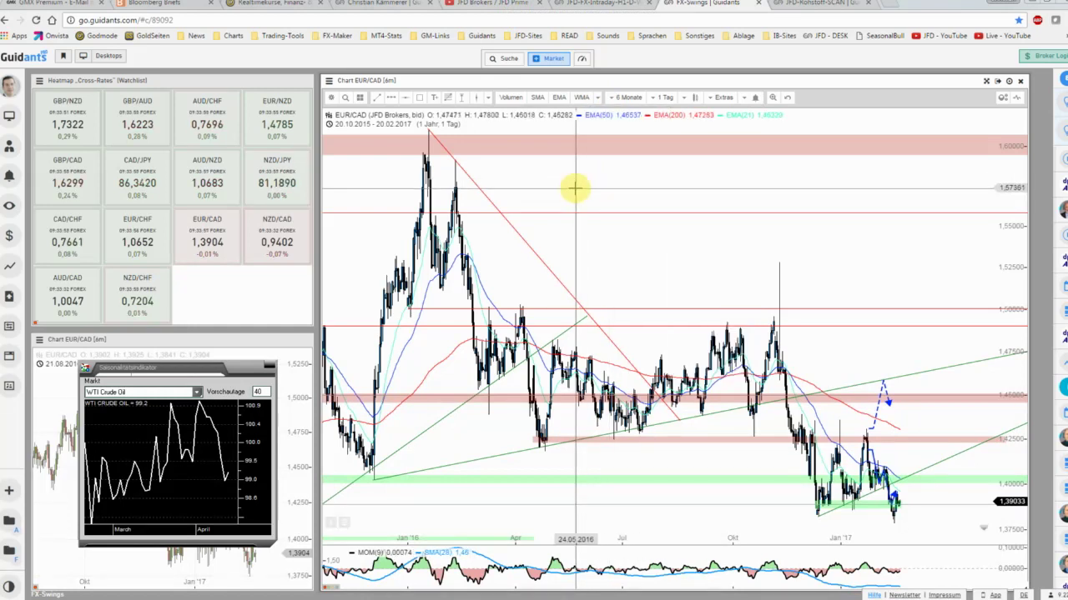
Step: Maximize the EUR/CAD chart and zoom and pan to the most recent candles
click(987, 83)
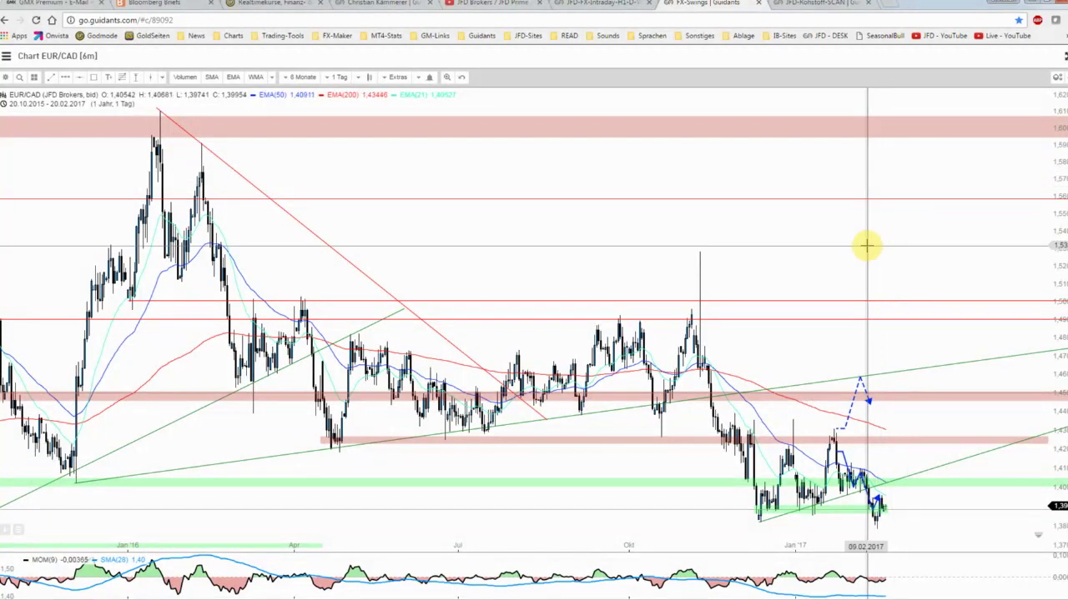
scroll(866, 245, up, 1)
scroll(865, 243, up, 1)
scroll(864, 243, up, 1)
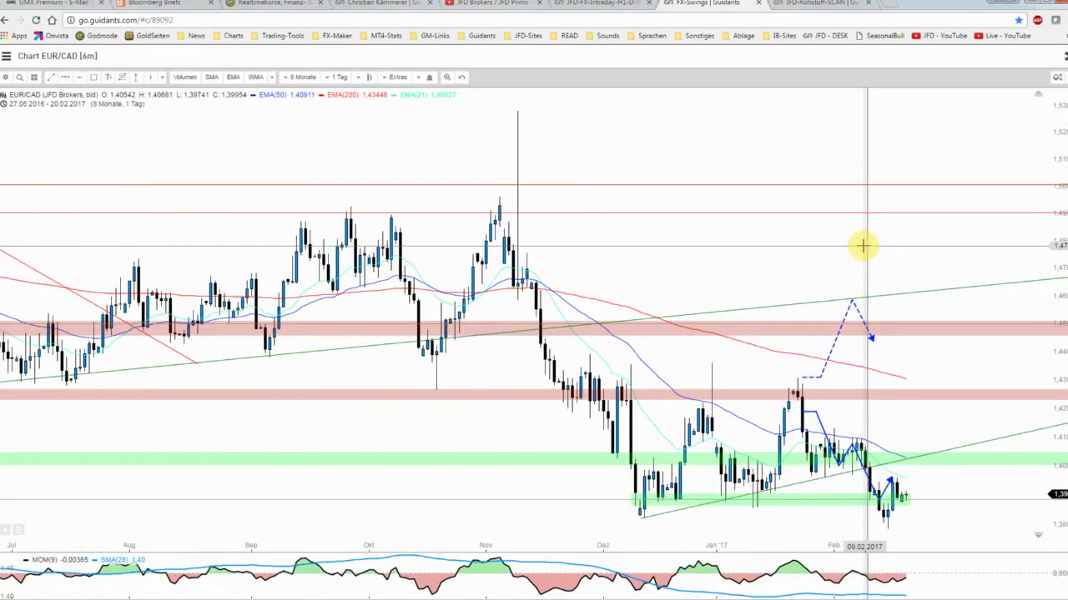
scroll(798, 269, down, 1)
scroll(798, 268, down, 1)
scroll(813, 224, down, 1)
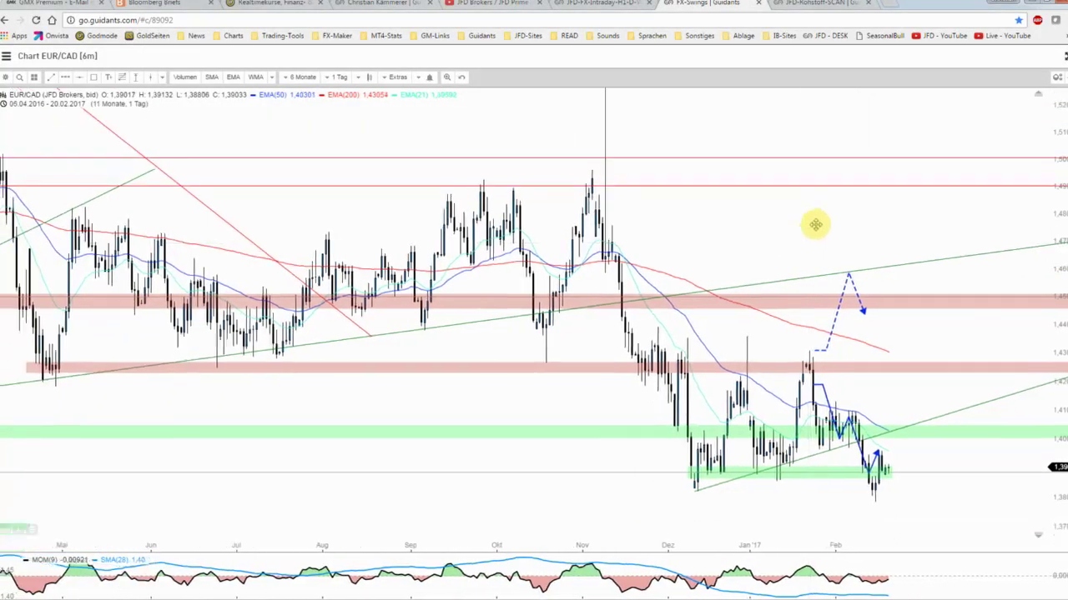
scroll(817, 216, down, 1)
scroll(817, 216, down, 1)
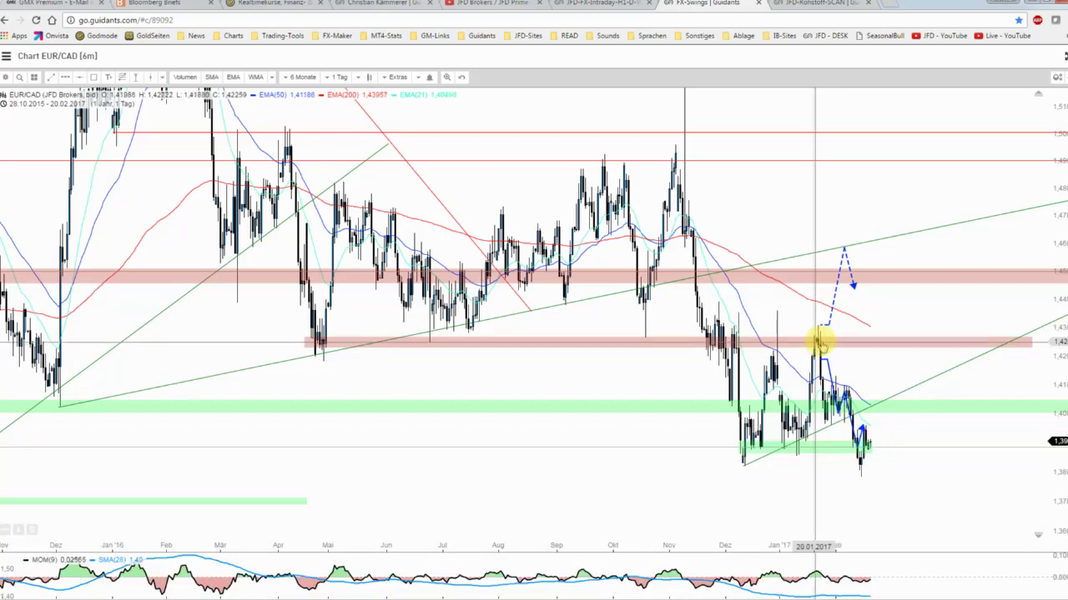
scroll(817, 342, up, 3)
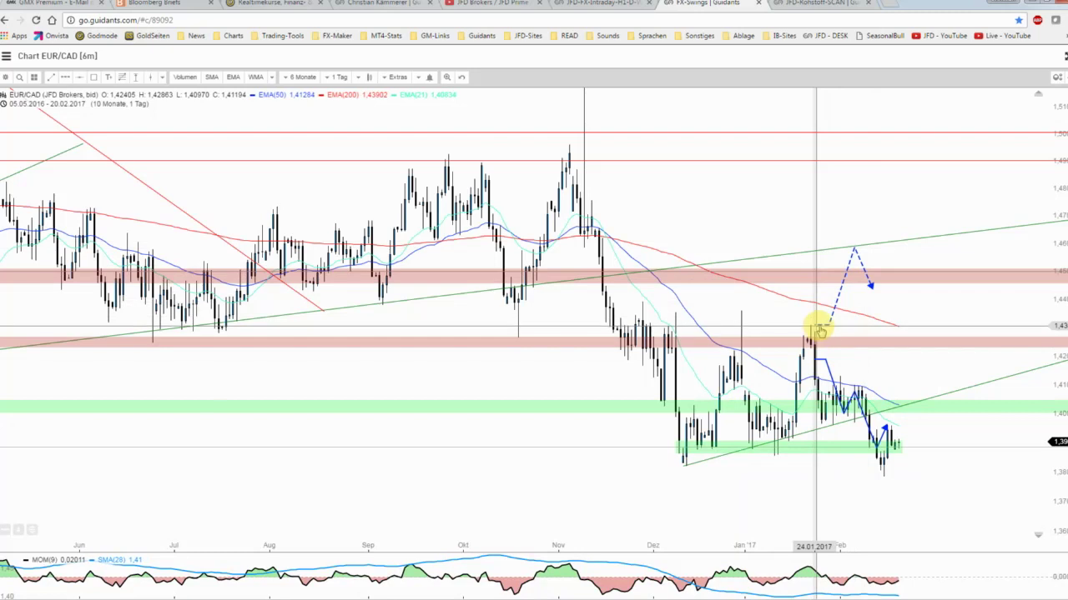
scroll(826, 336, up, 1)
scroll(820, 348, up, 1)
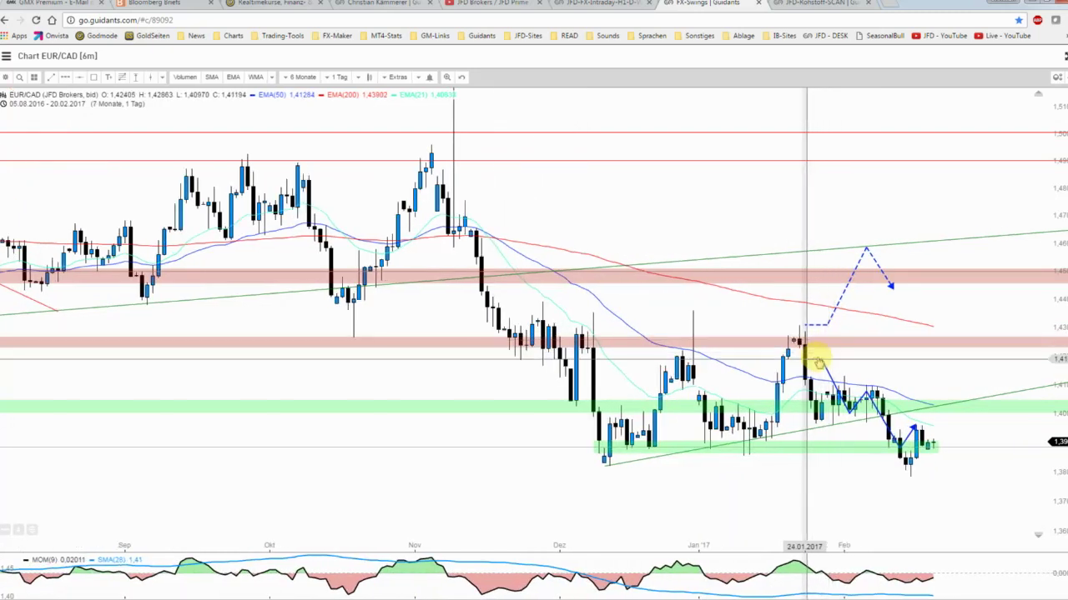
scroll(863, 388, down, 1)
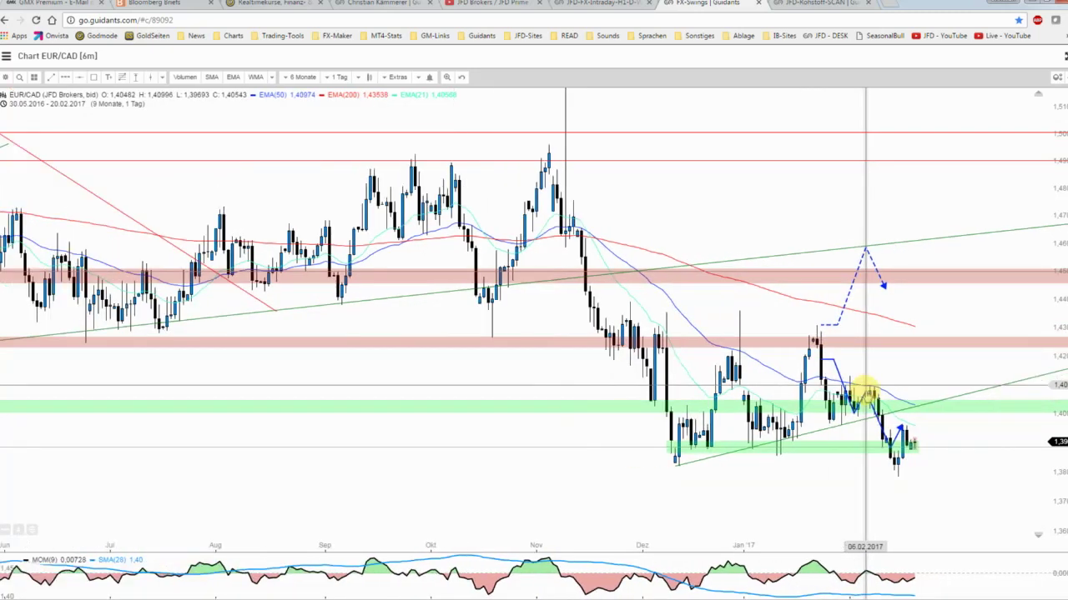
scroll(866, 392, down, 1)
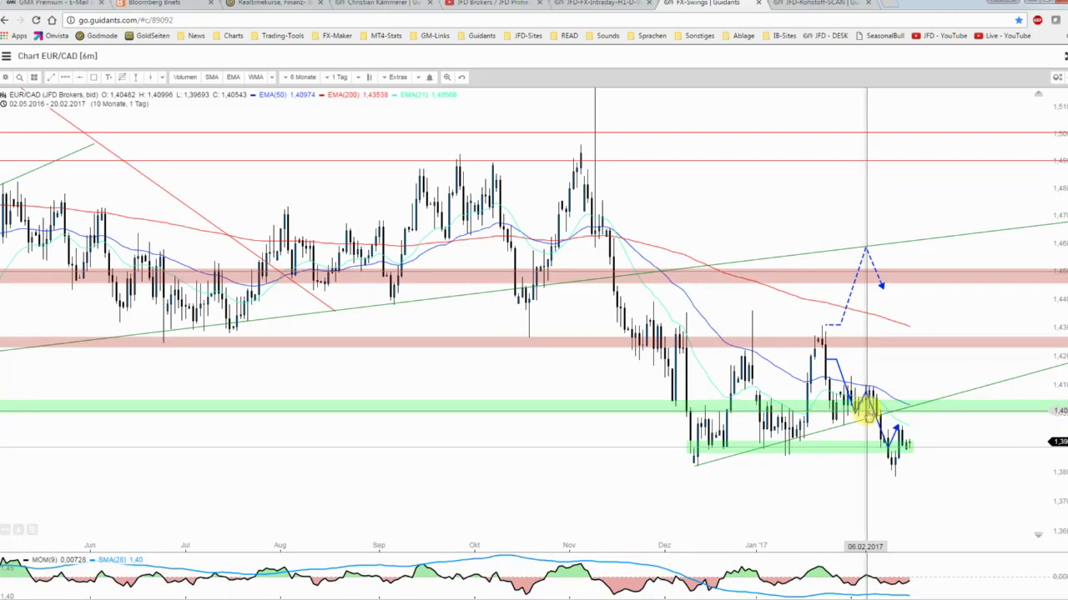
scroll(889, 338, down, 1)
scroll(889, 340, down, 1)
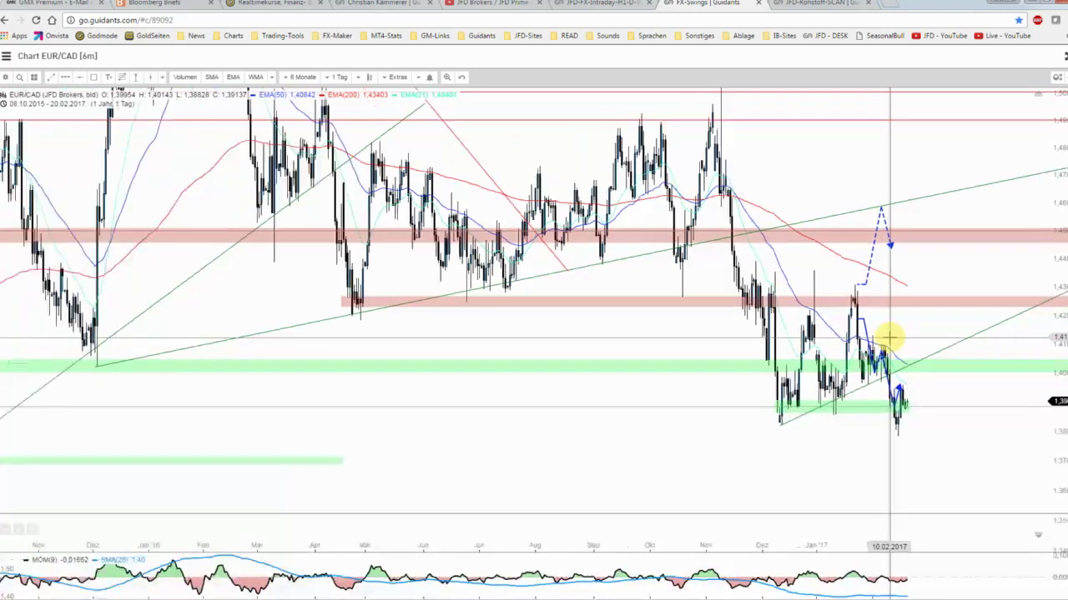
scroll(889, 339, down, 1)
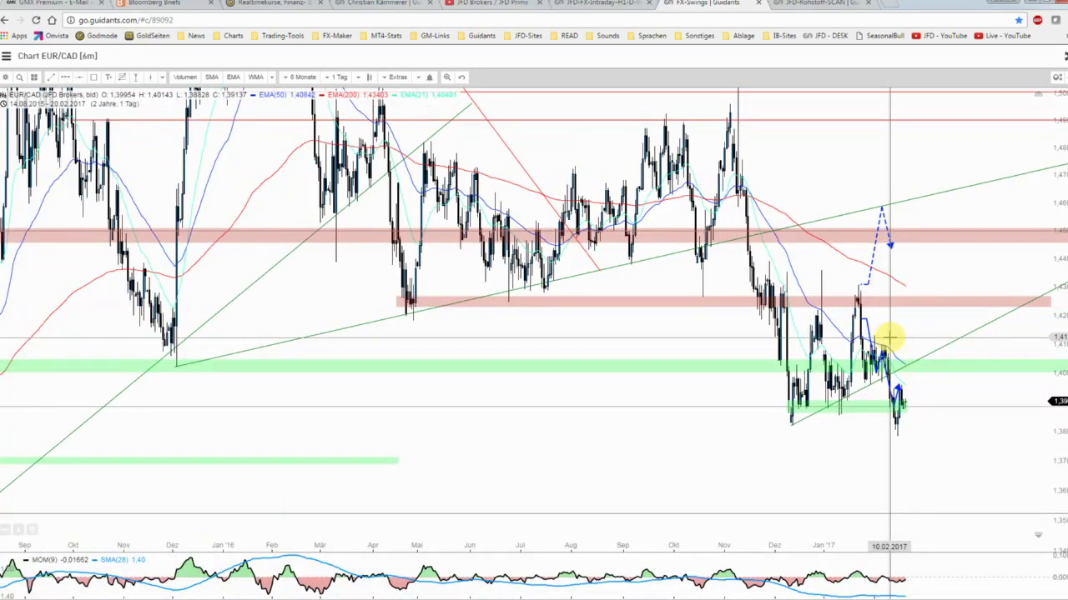
scroll(889, 339, up, 1)
scroll(889, 340, up, 1)
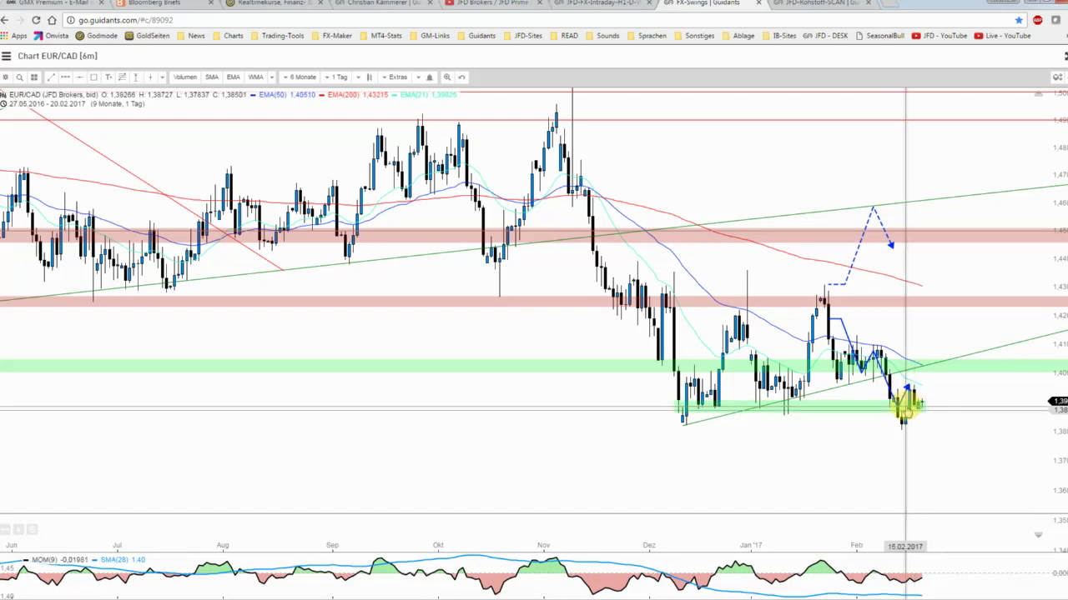
scroll(905, 411, down, 2)
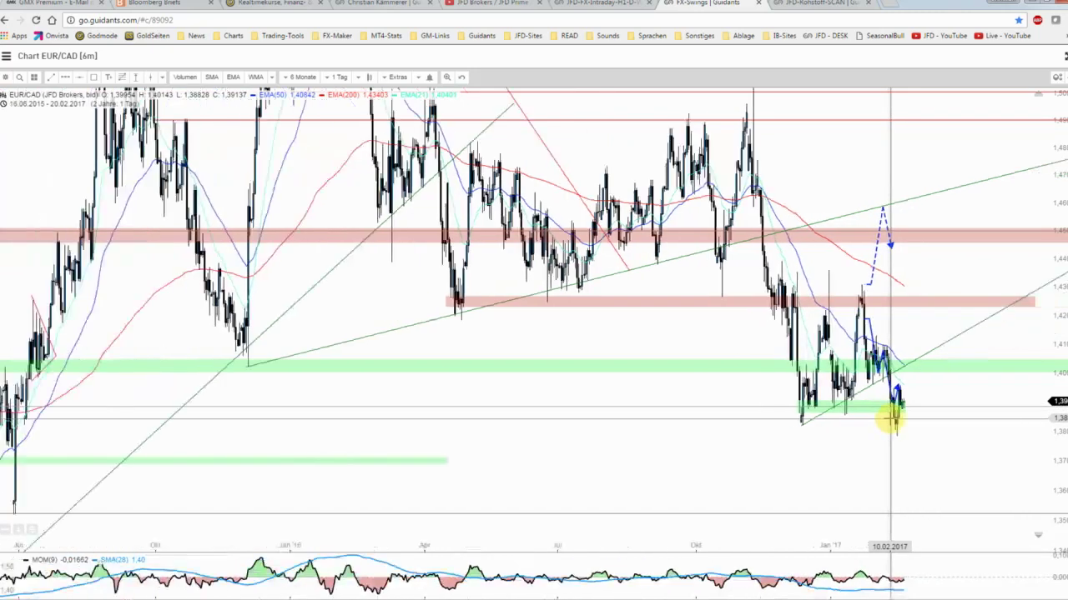
scroll(894, 417, down, 2)
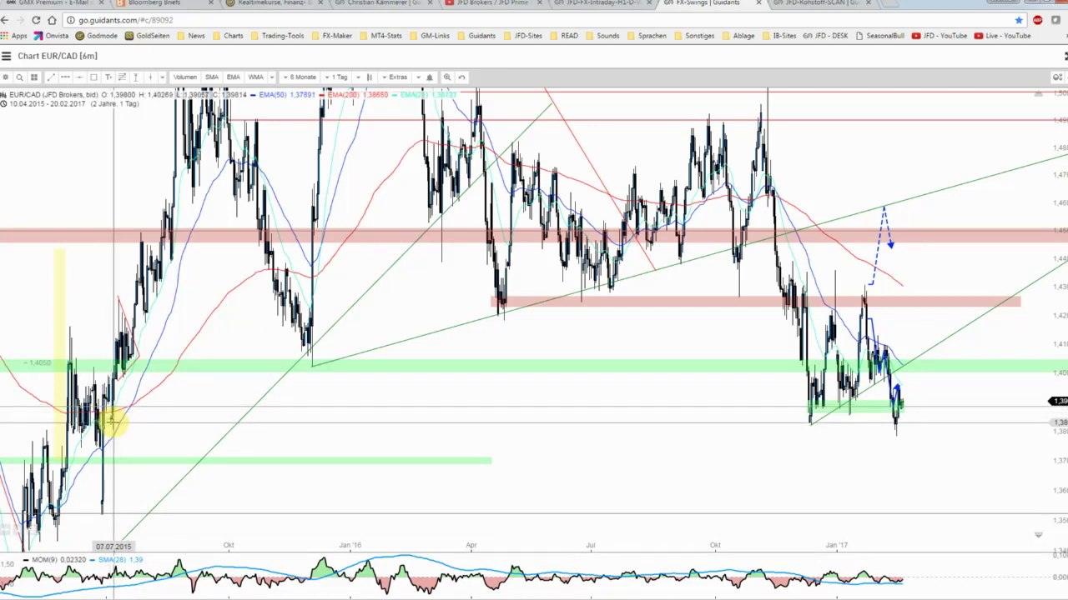
scroll(868, 425, up, 5)
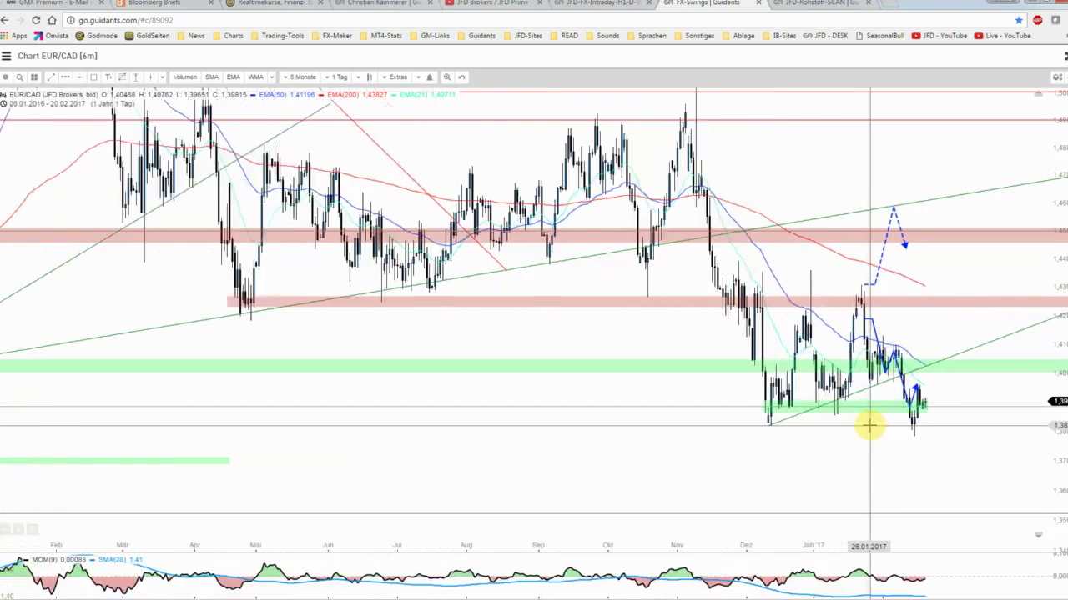
drag(868, 426, 796, 469)
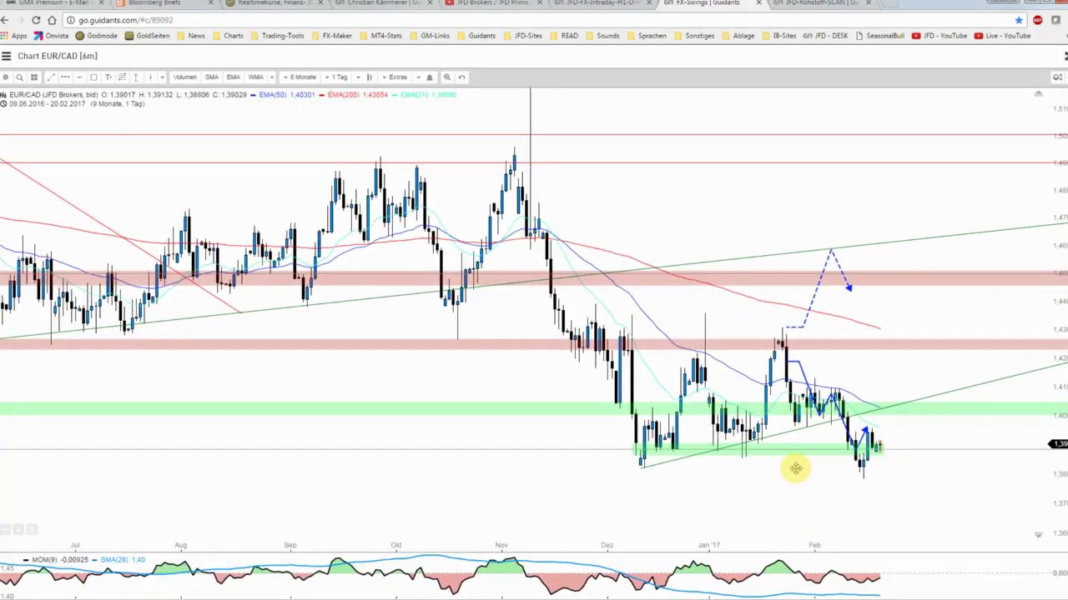
Step: Delete the solid blue path and the dashed blue arrow, then open the seasonality indicator
right_click(798, 371)
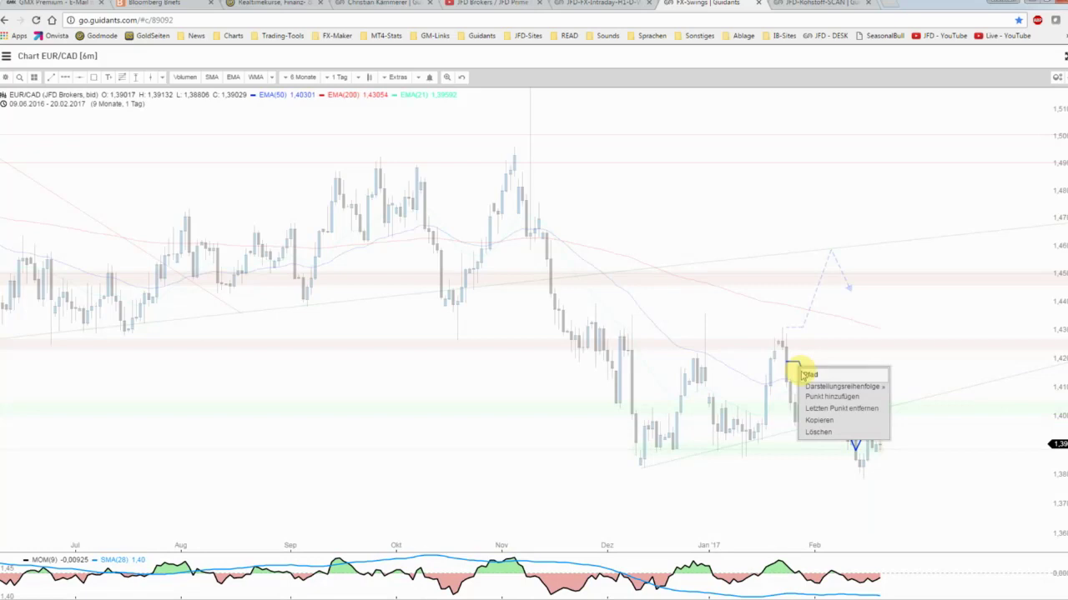
click(819, 421)
right_click(802, 330)
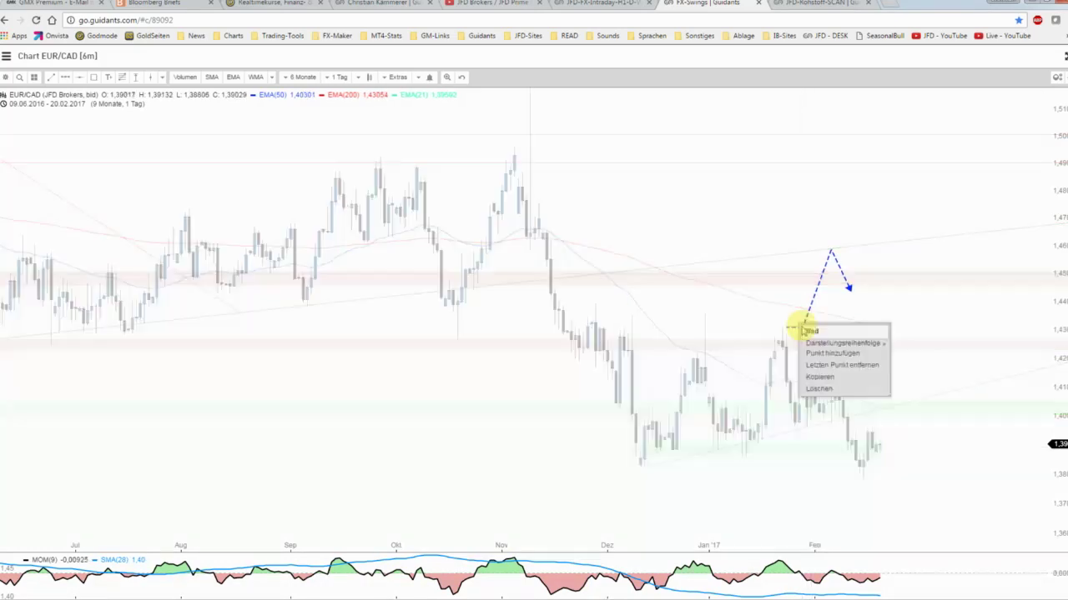
click(808, 389)
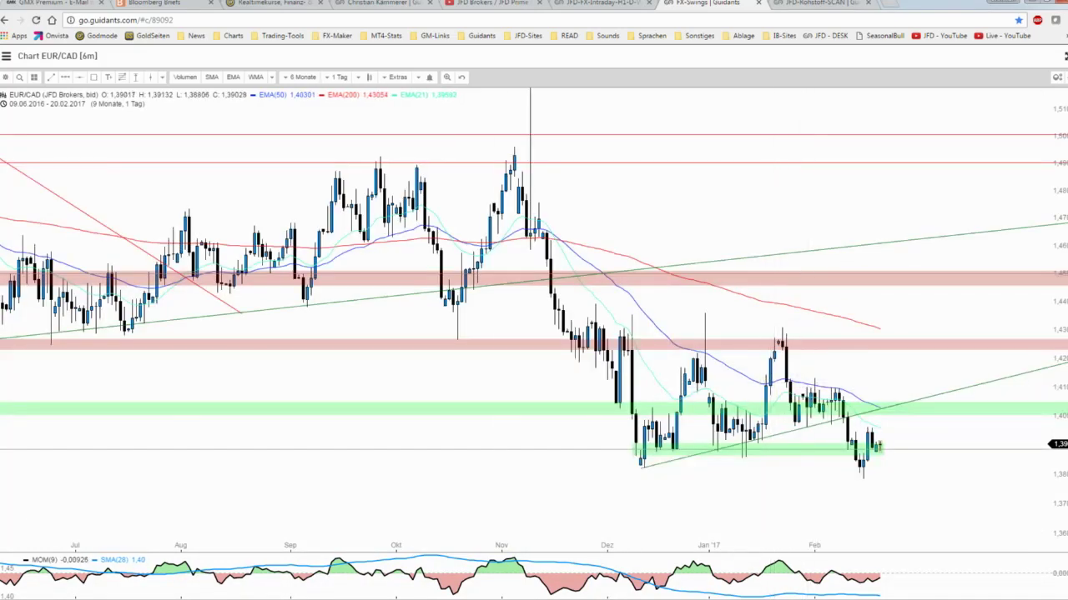
click(198, 391)
Step: Show the EURCAD24 seasonality curve, move its window right, then close it and select Pfad
scroll(198, 421, down, 5)
scroll(197, 427, down, 5)
scroll(197, 427, down, 5)
scroll(139, 429, up, 2)
scroll(140, 417, up, 2)
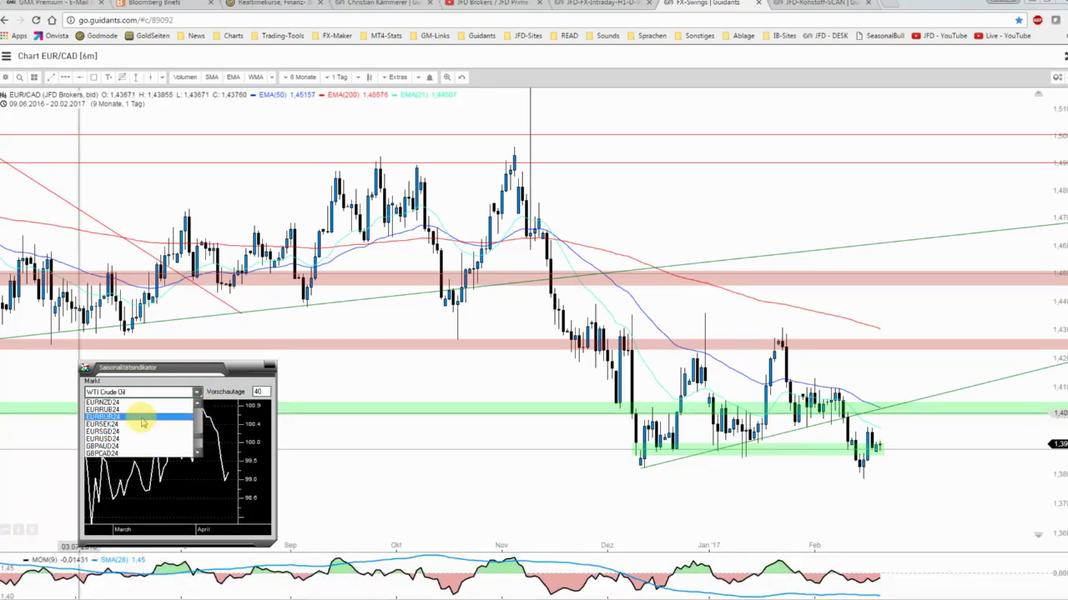
scroll(143, 414, up, 2)
scroll(201, 413, up, 2)
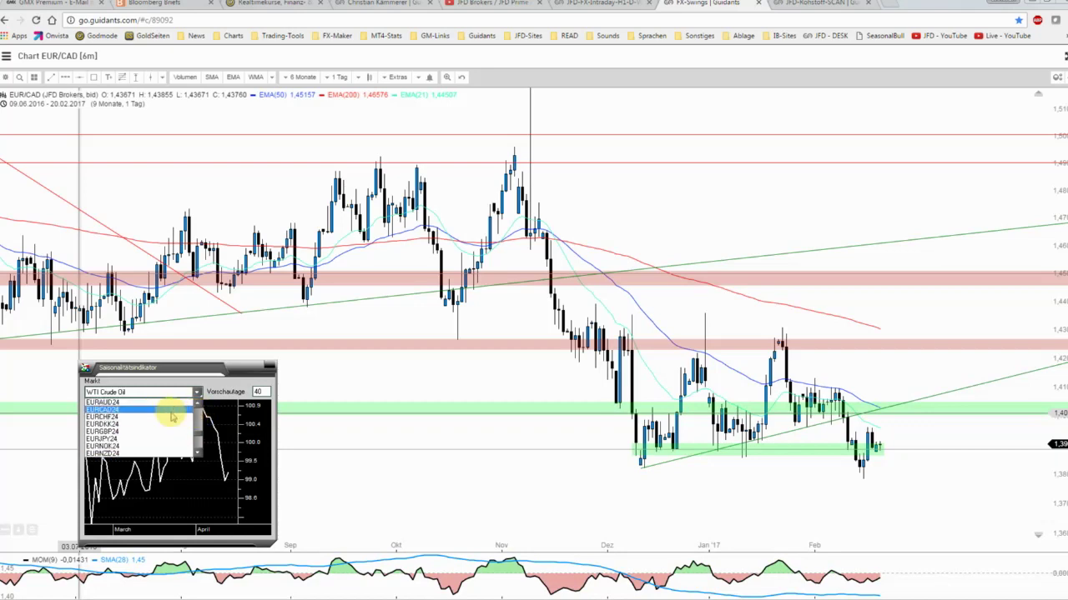
click(171, 409)
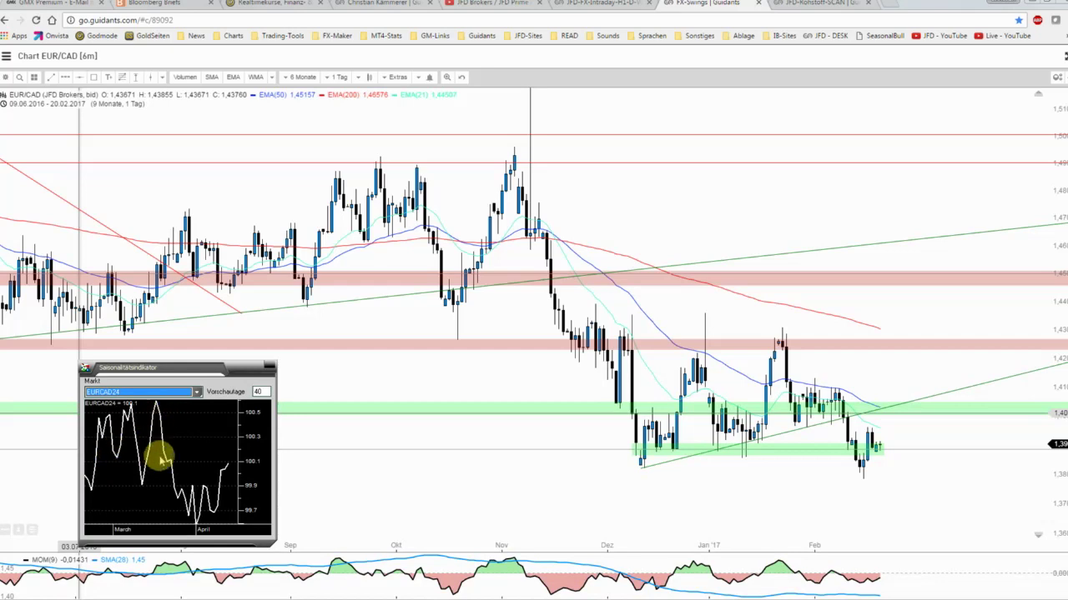
drag(209, 367, 304, 354)
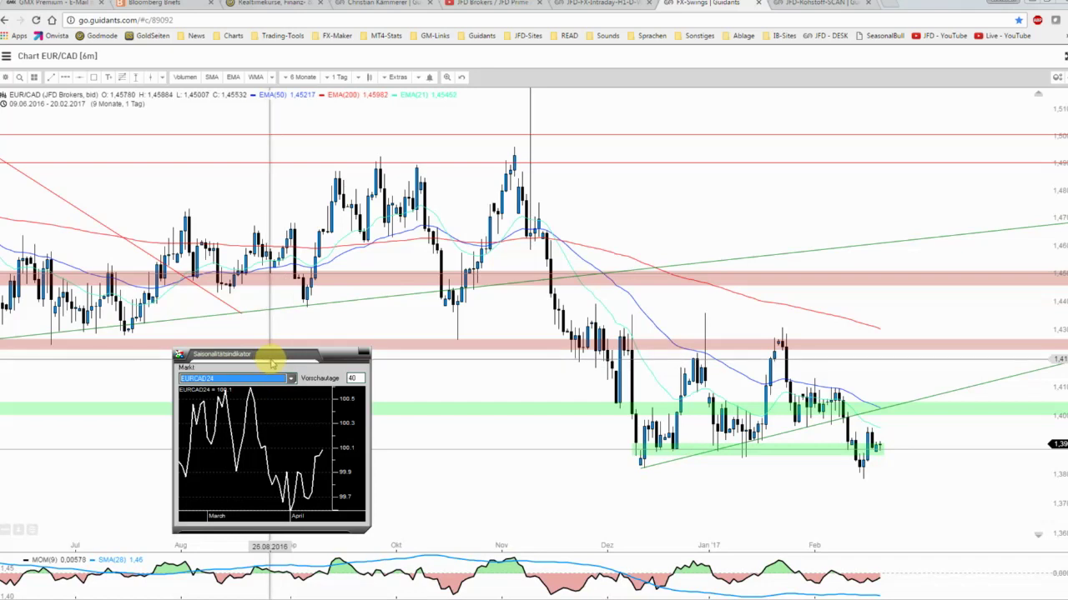
click(70, 81)
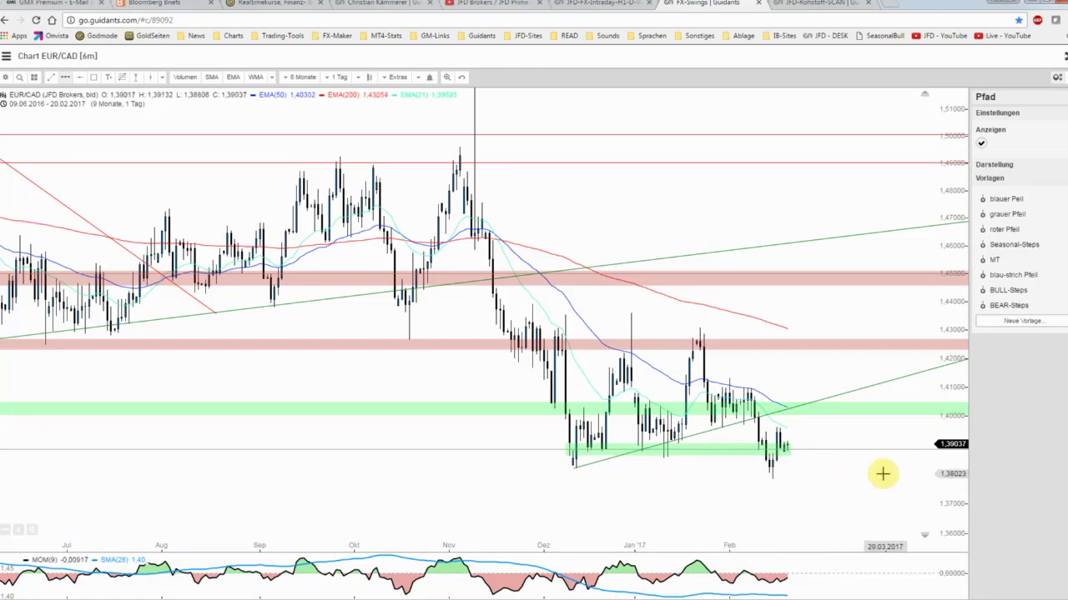
Step: Draw a blue-arrow path running flat beside the latest candles, then dropping to about 1.36
key(Escape)
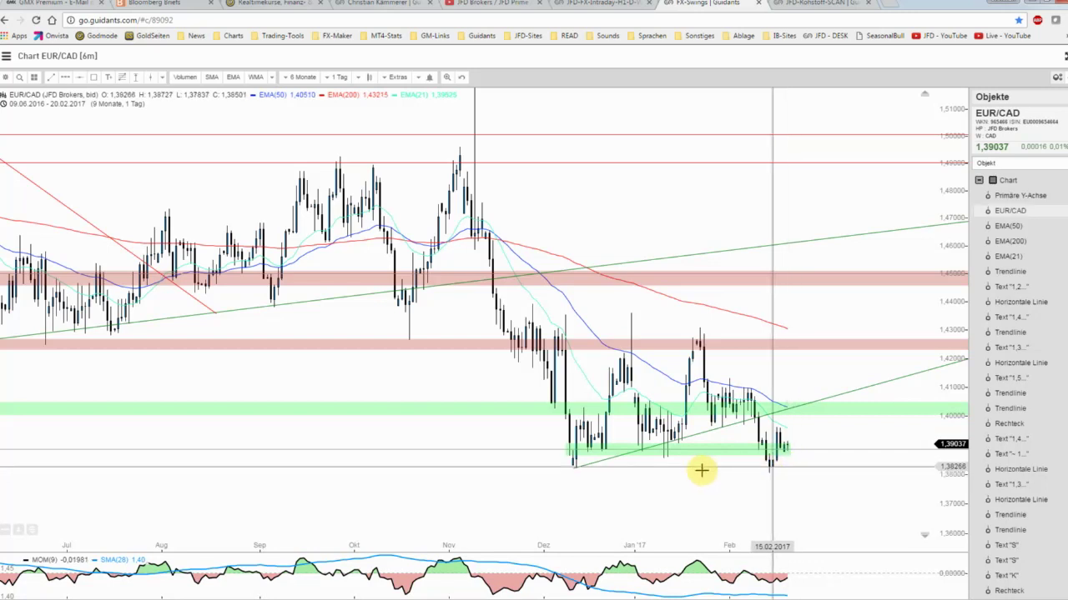
click(67, 78)
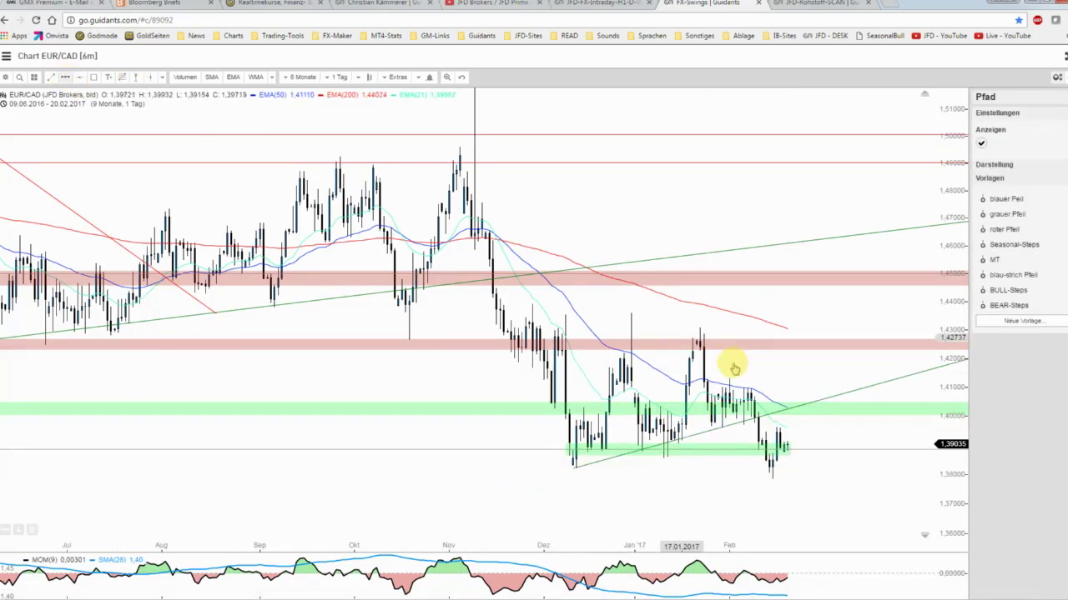
click(789, 474)
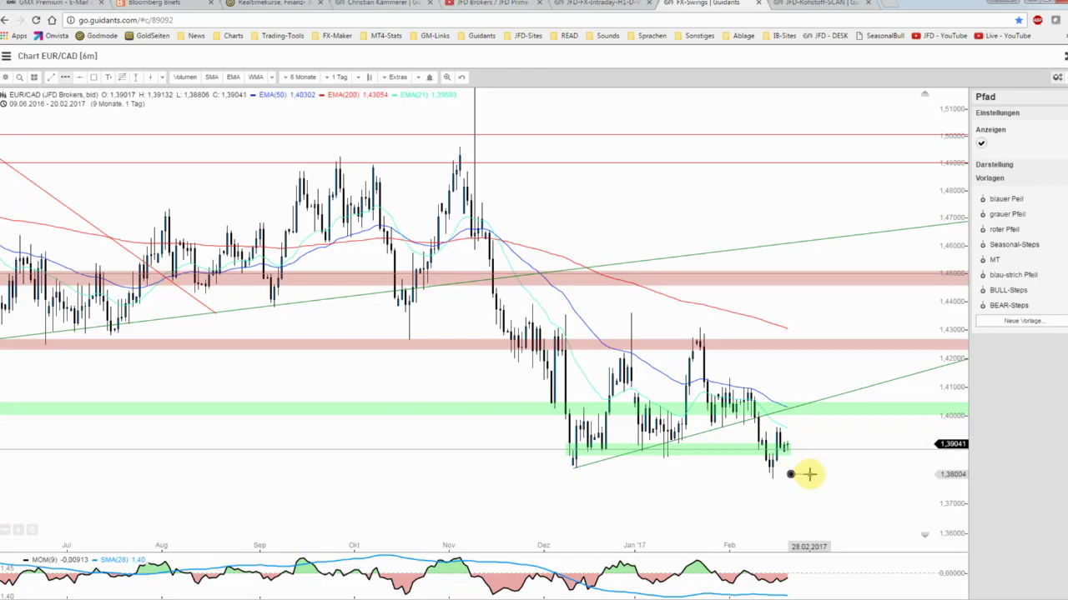
click(809, 474)
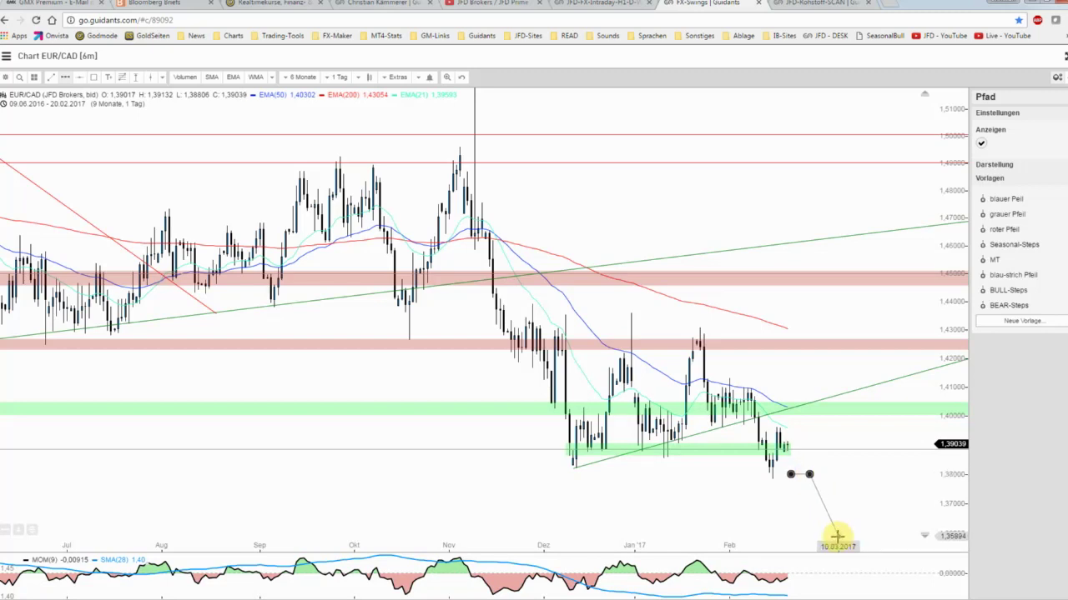
double_click(834, 535)
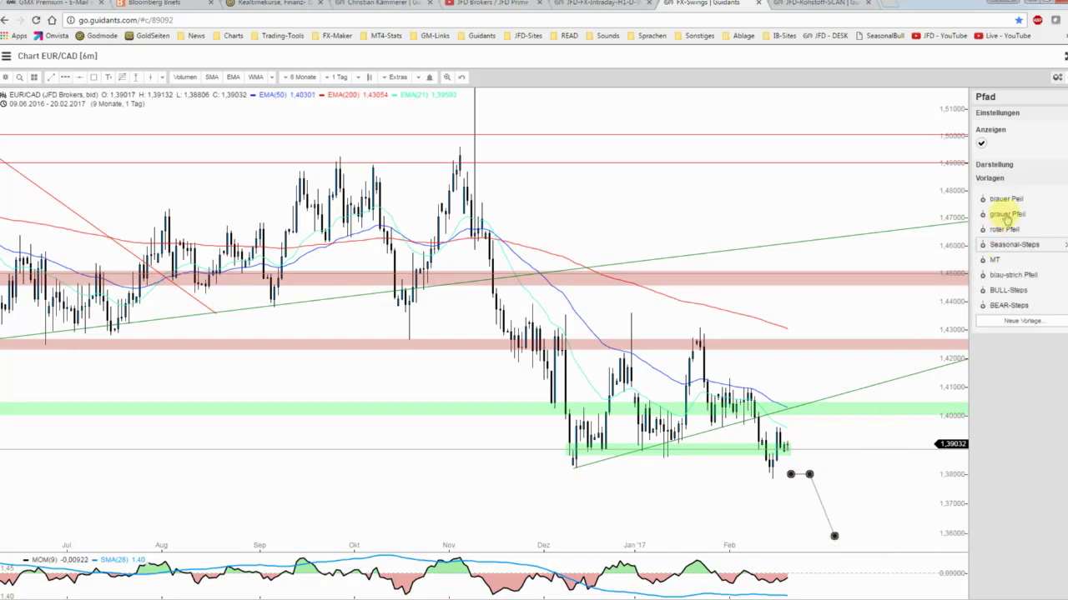
click(1005, 200)
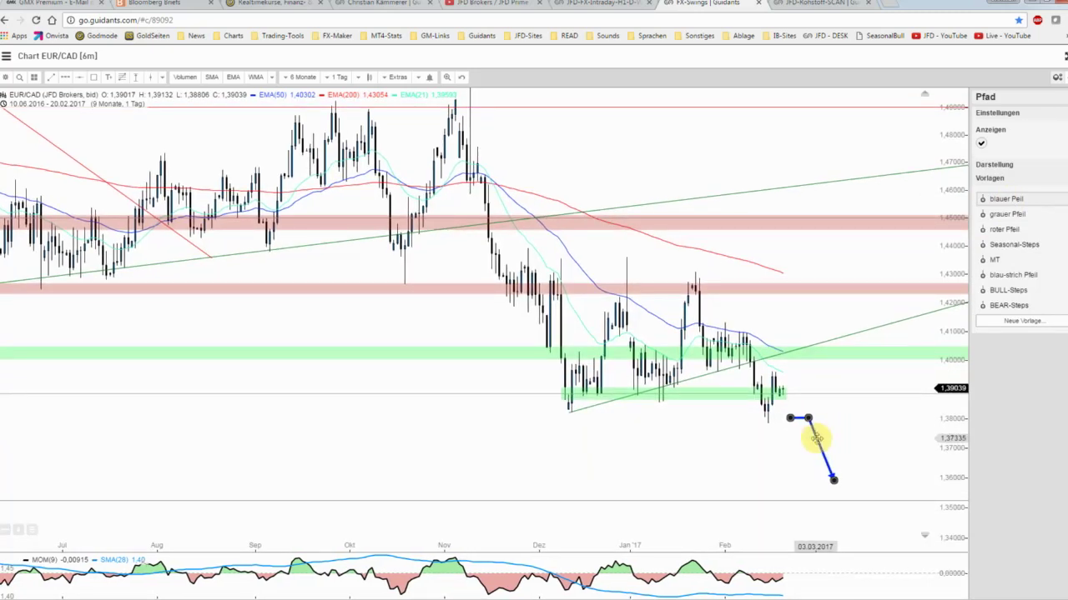
click(852, 422)
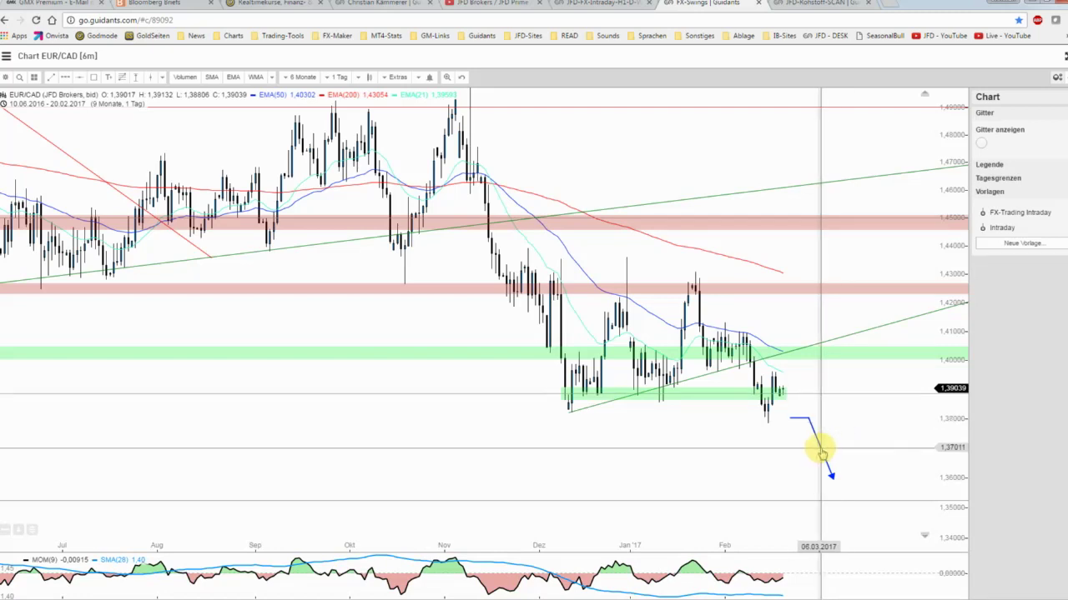
Step: Draw a grey-arrow path rising from the latest candles to the 1.425 zone, then dipping slightly
click(820, 449)
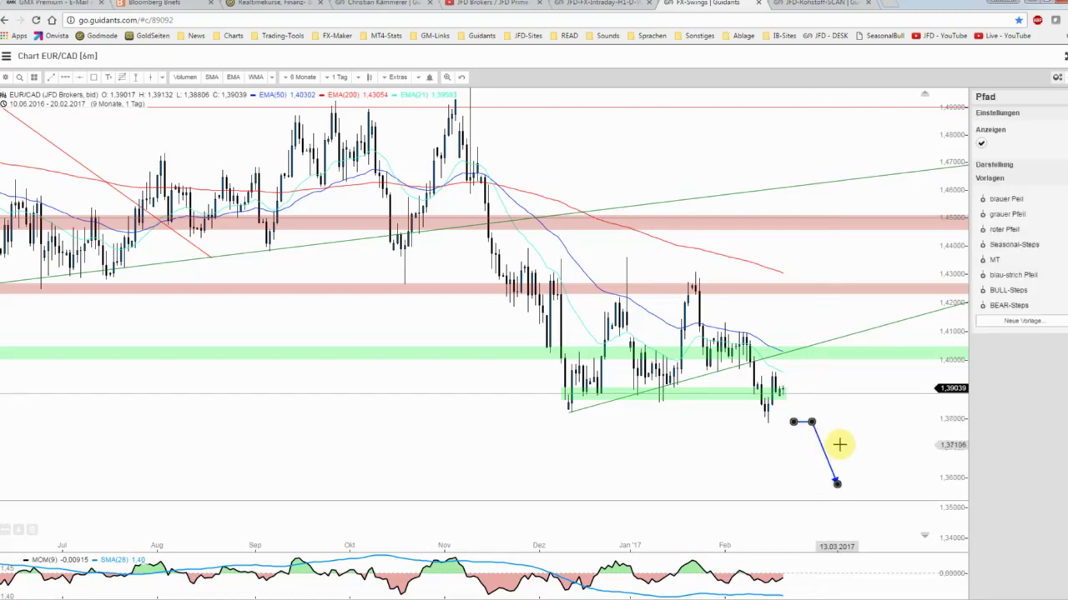
click(838, 445)
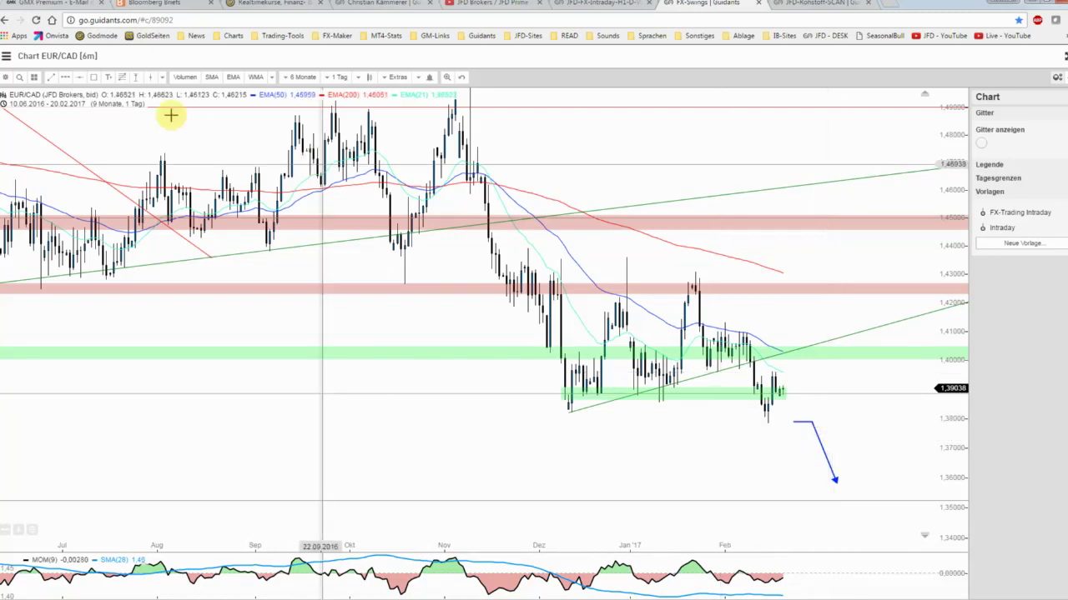
click(65, 76)
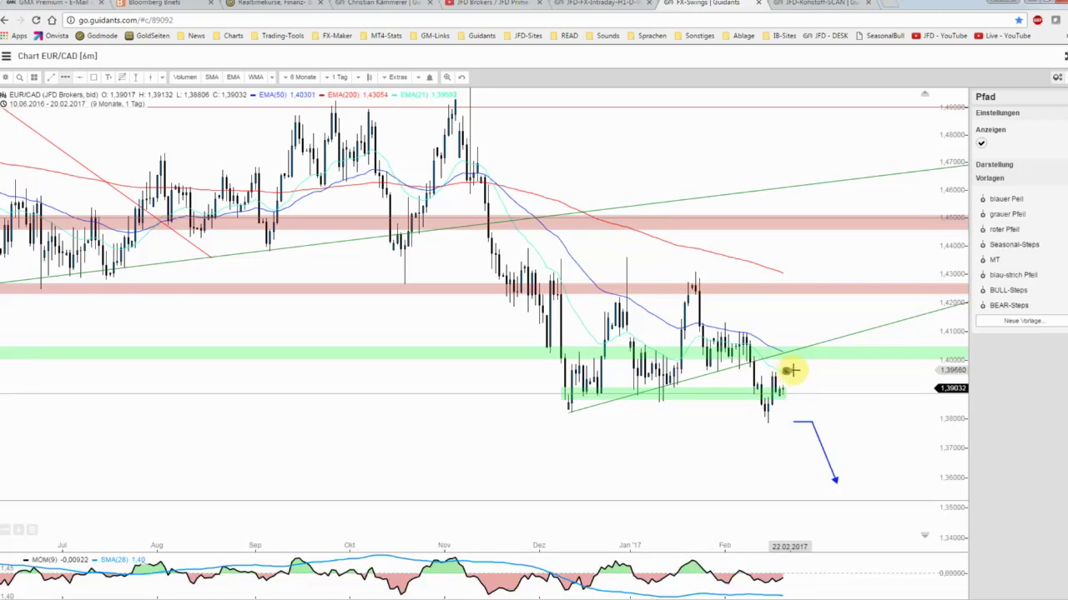
click(800, 371)
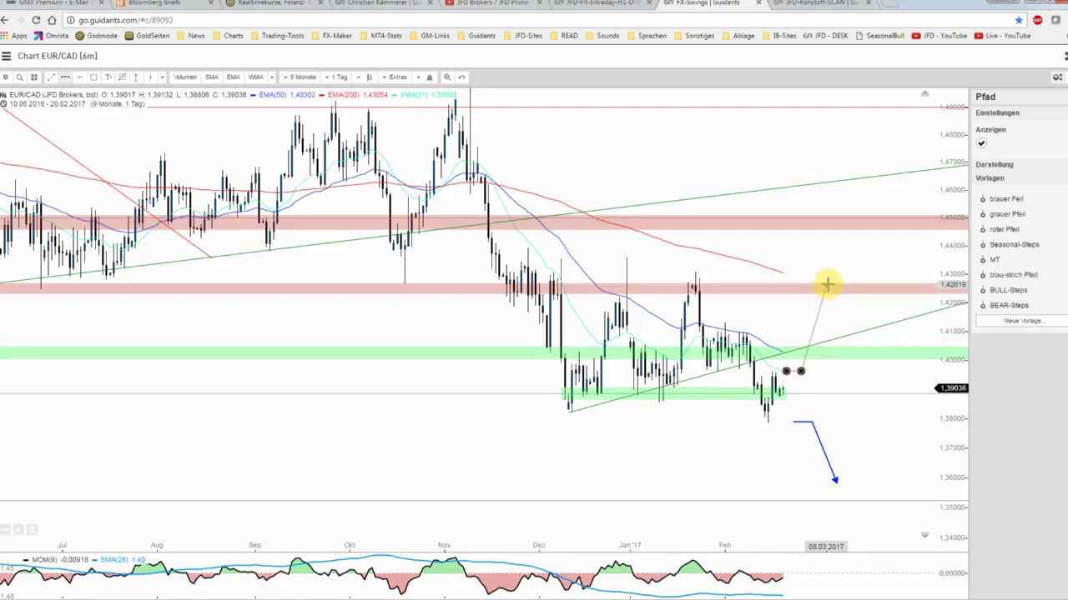
click(826, 285)
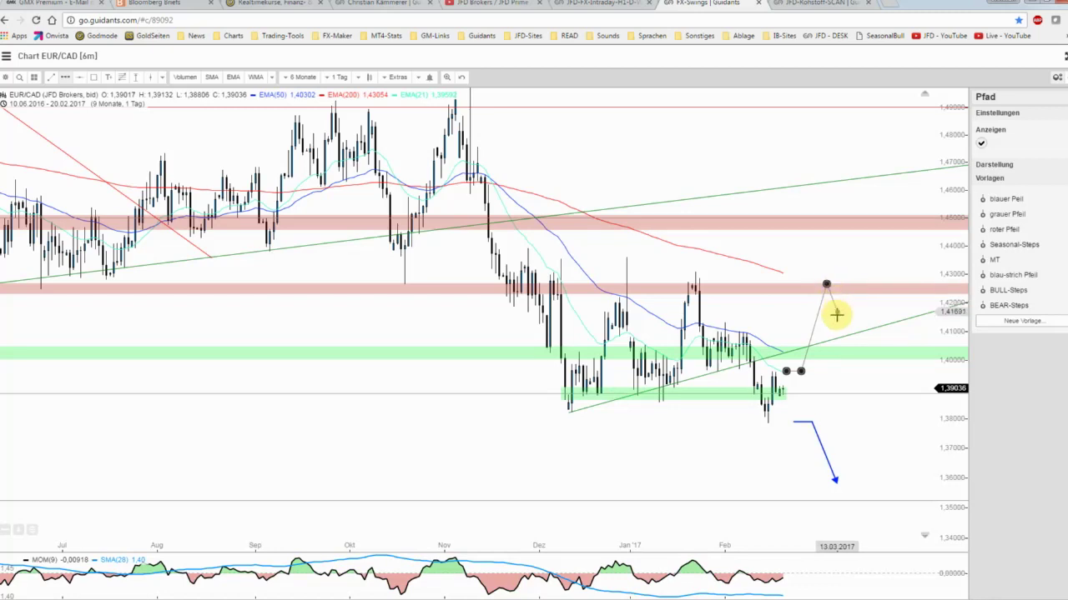
double_click(836, 321)
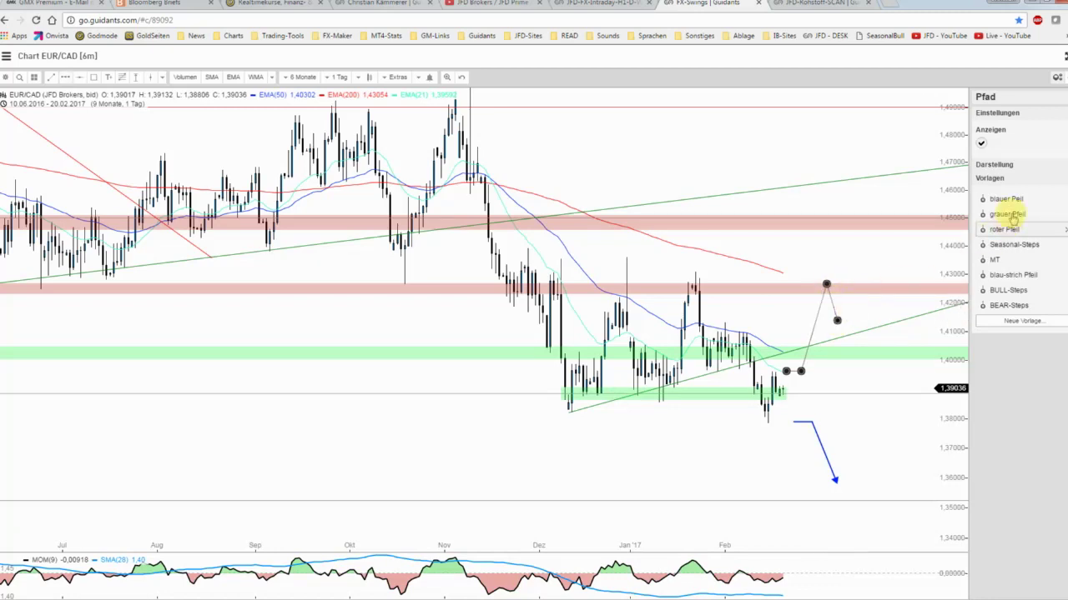
click(1012, 215)
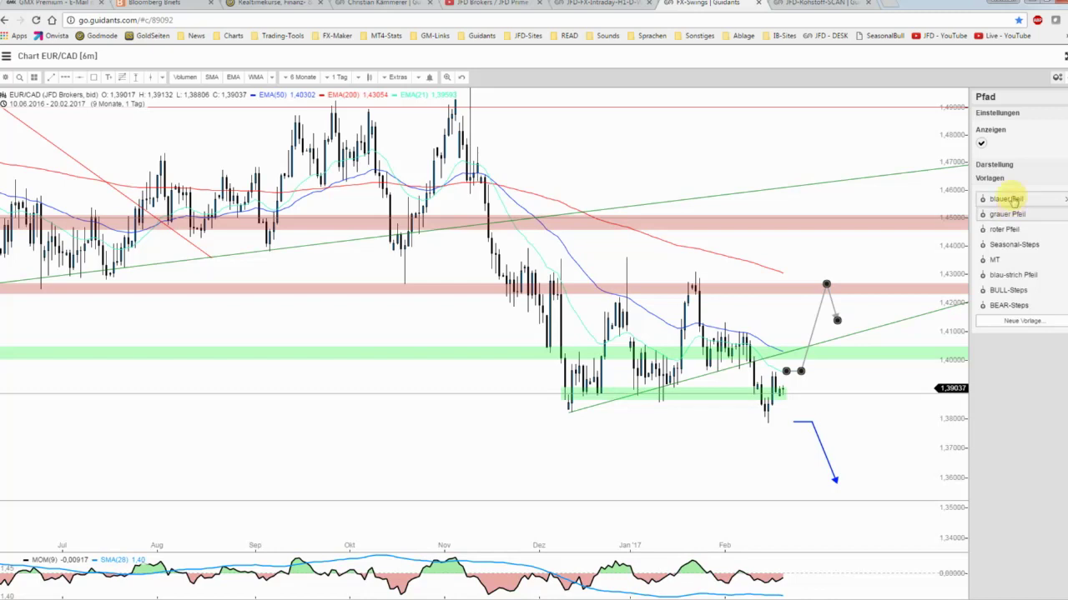
click(997, 164)
Step: Draw a red trendline from the late-January swing high down below the recent lows
click(889, 250)
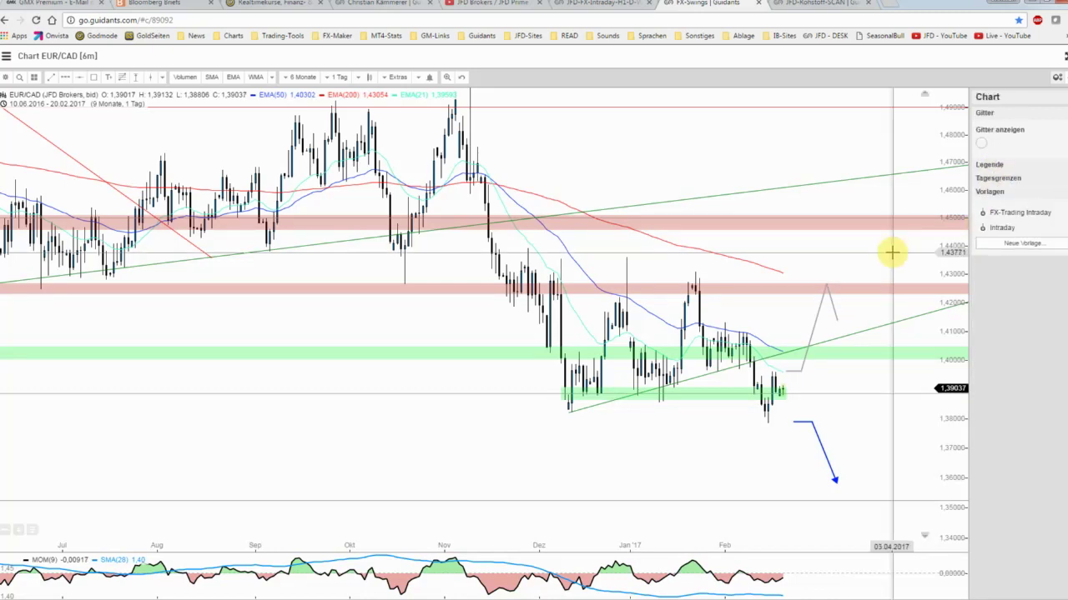
scroll(810, 248, up, 1)
scroll(809, 250, up, 1)
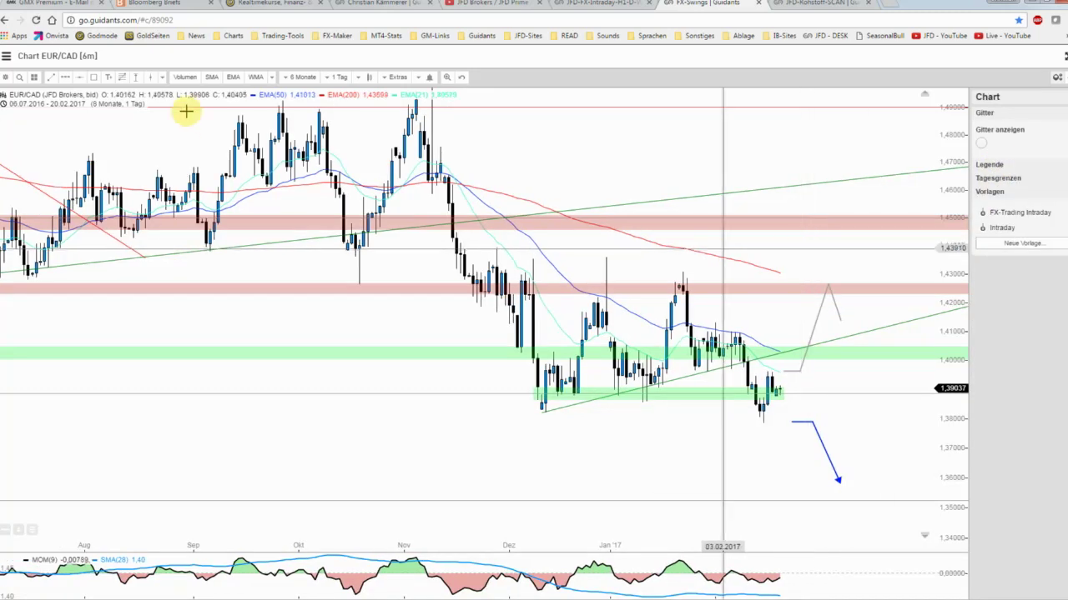
click(51, 76)
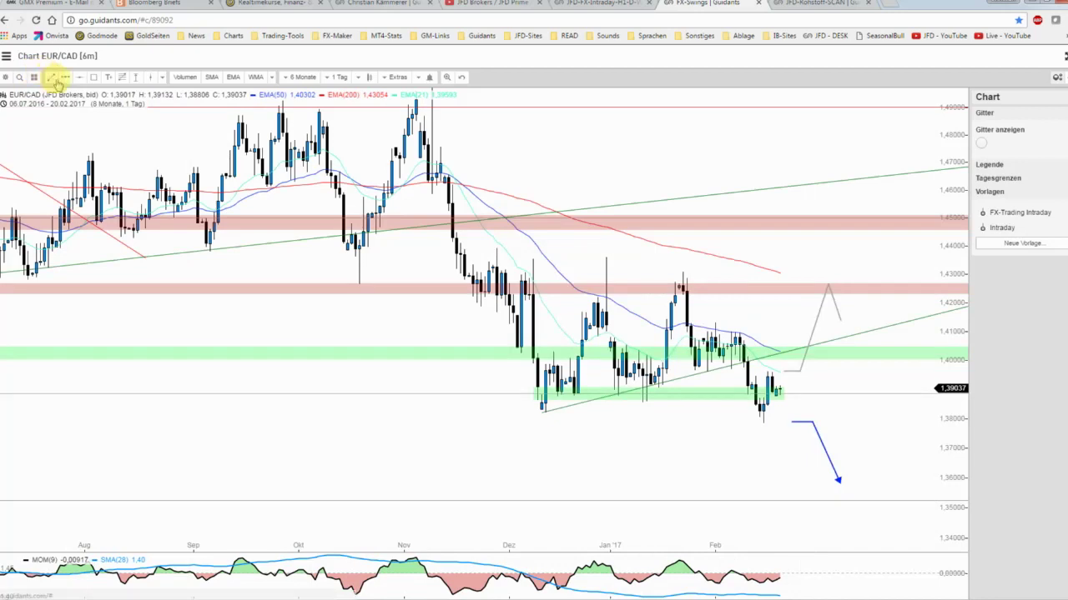
click(682, 271)
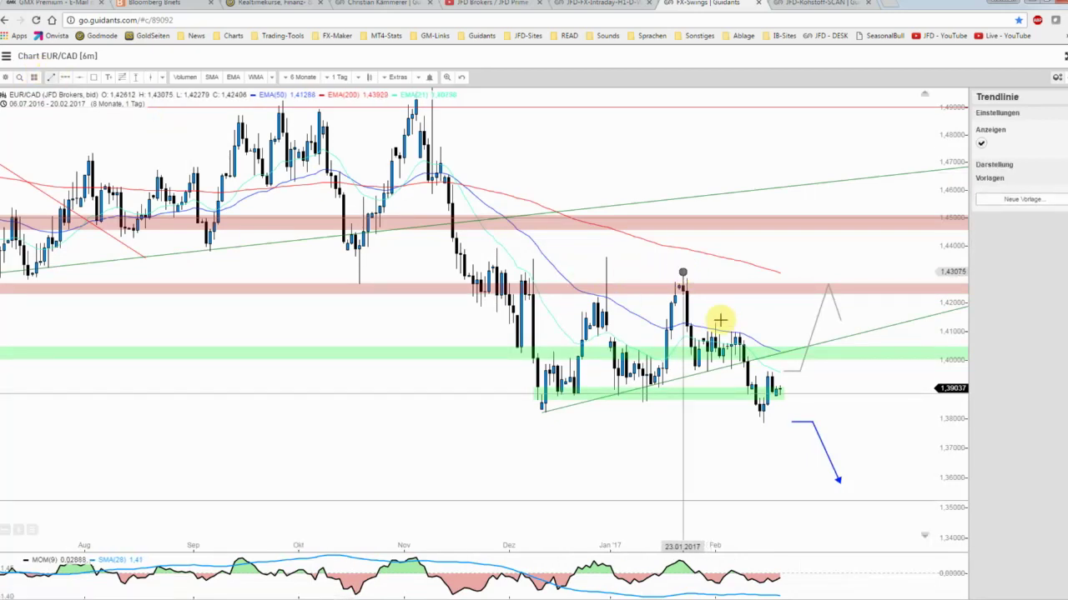
click(812, 417)
click(1014, 200)
click(886, 267)
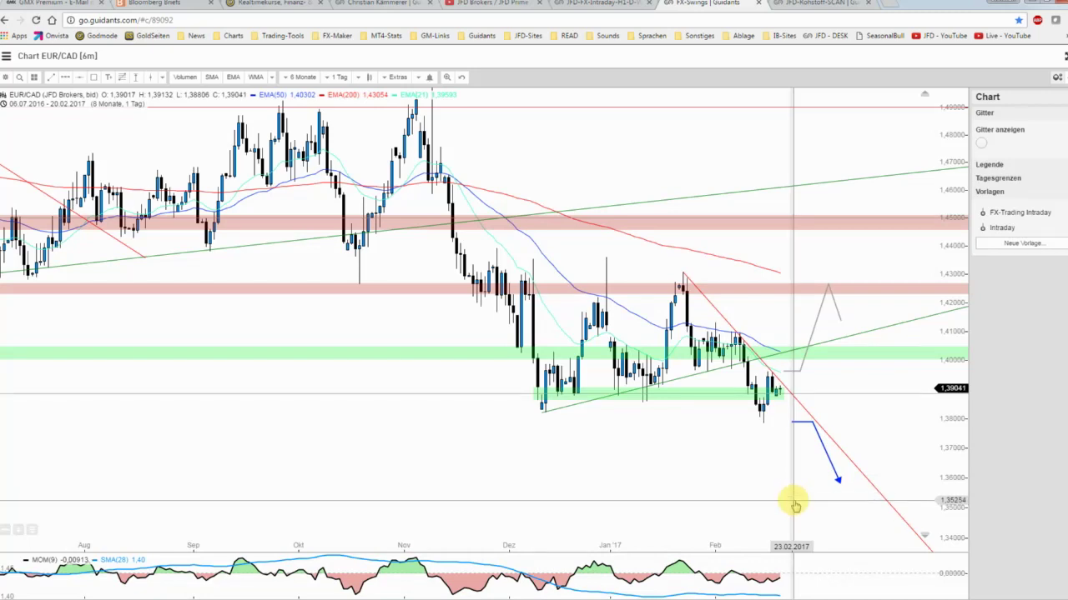
Step: Save the annotated EUR/CAD chart and switch to the WTI oil chart
click(5, 78)
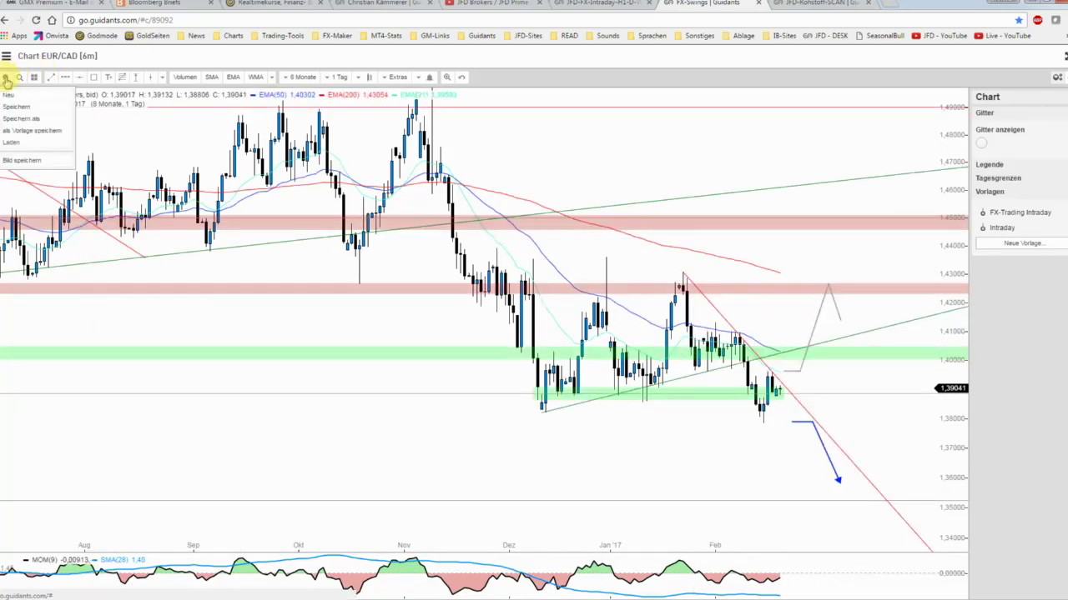
click(17, 107)
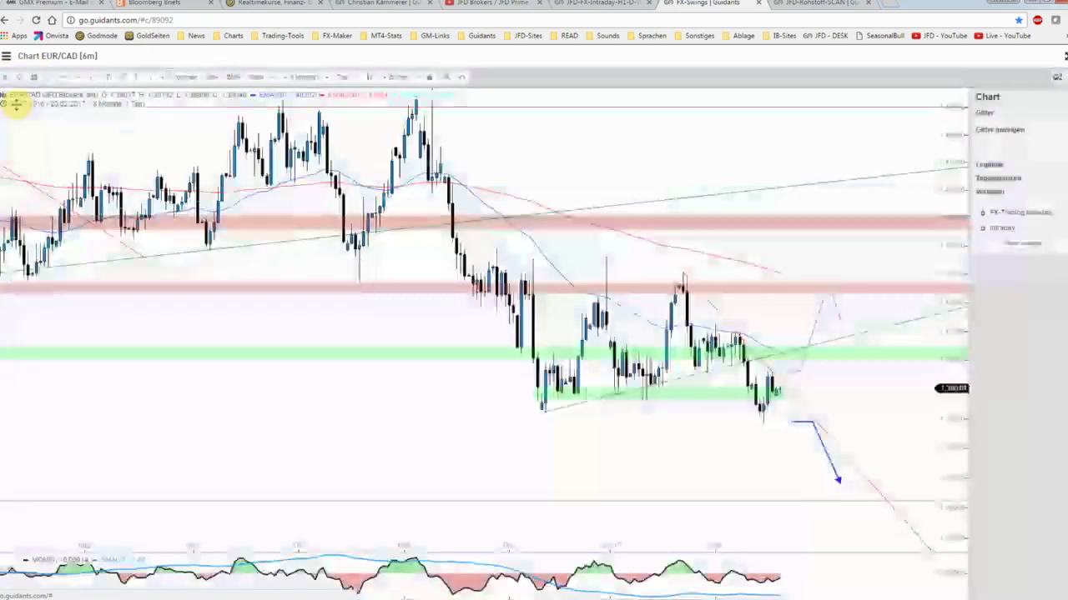
click(808, 4)
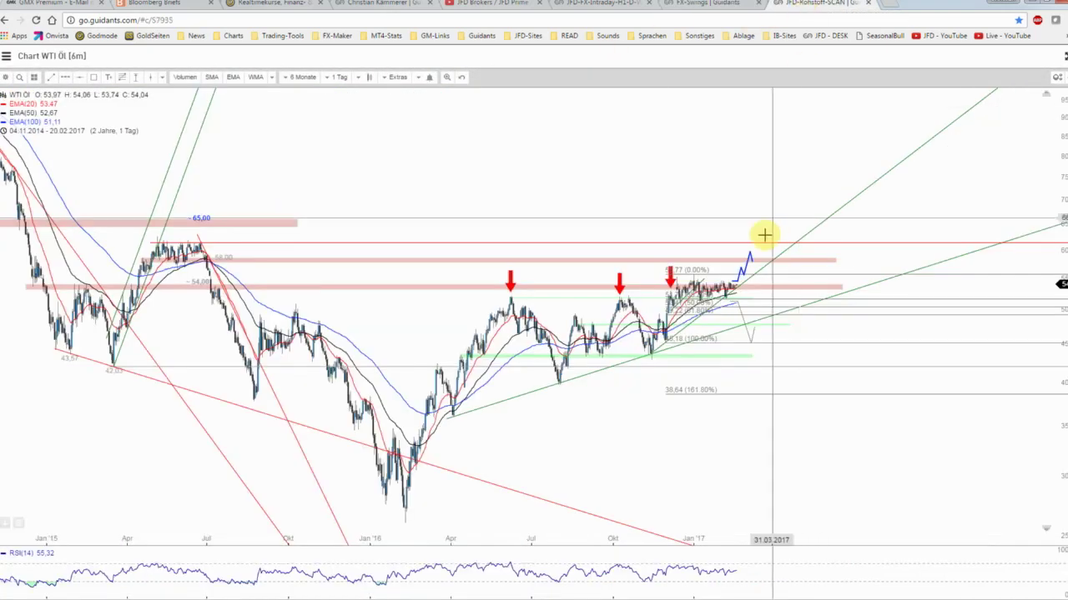
Step: Zoom the WTI chart to about eight months and pan to the recent candles and projections
scroll(763, 233, up, 3)
scroll(764, 237, up, 2)
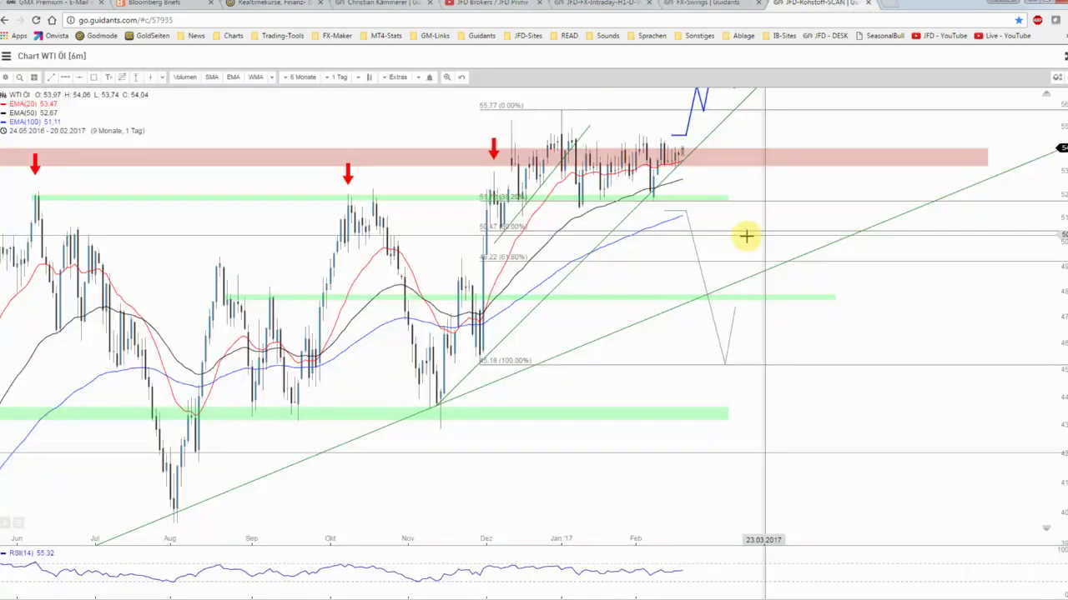
scroll(881, 236, down, 2)
scroll(882, 227, down, 2)
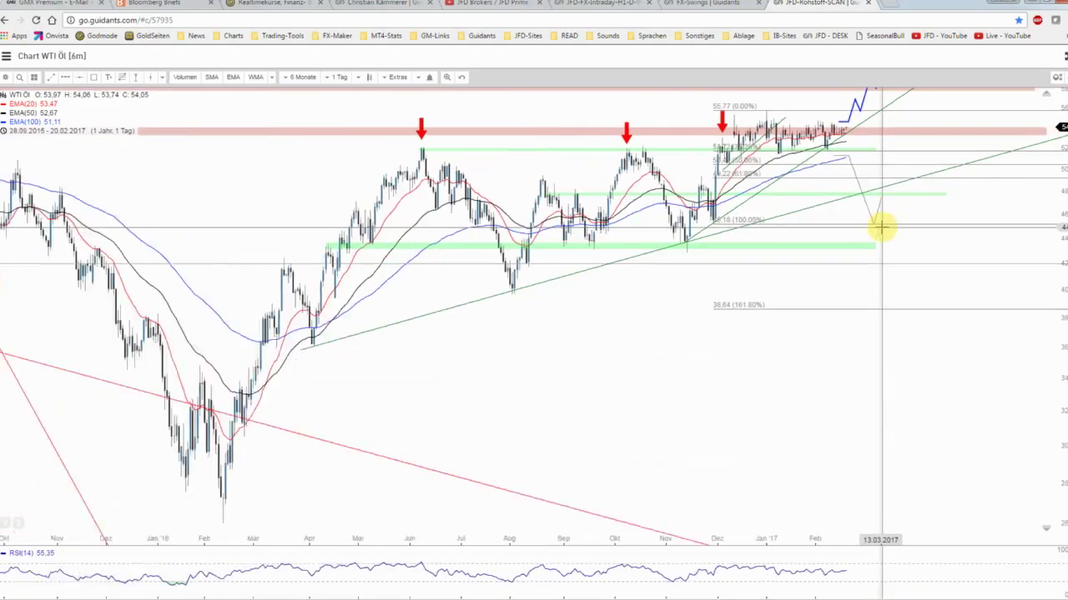
scroll(882, 227, down, 1)
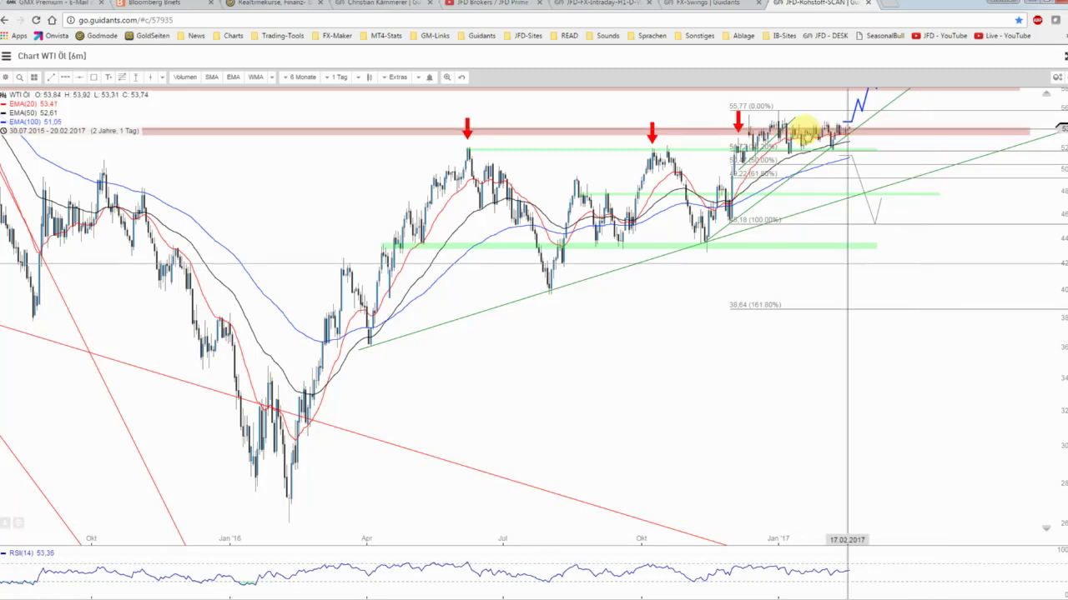
scroll(735, 140, down, 3)
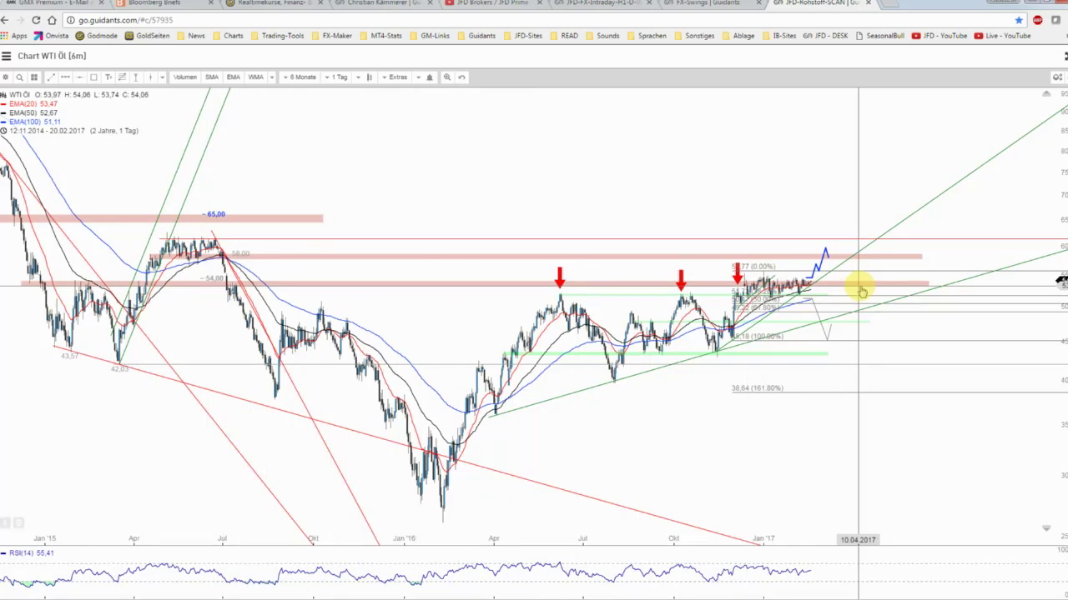
scroll(869, 287, up, 2)
scroll(869, 288, up, 2)
scroll(868, 286, up, 2)
scroll(868, 284, up, 2)
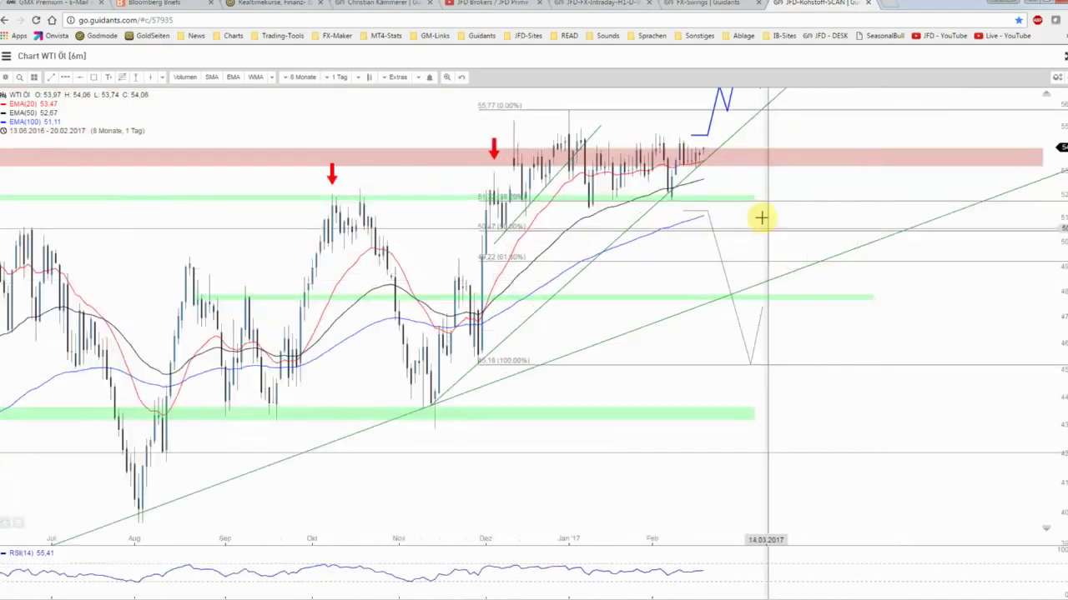
drag(758, 219, 814, 331)
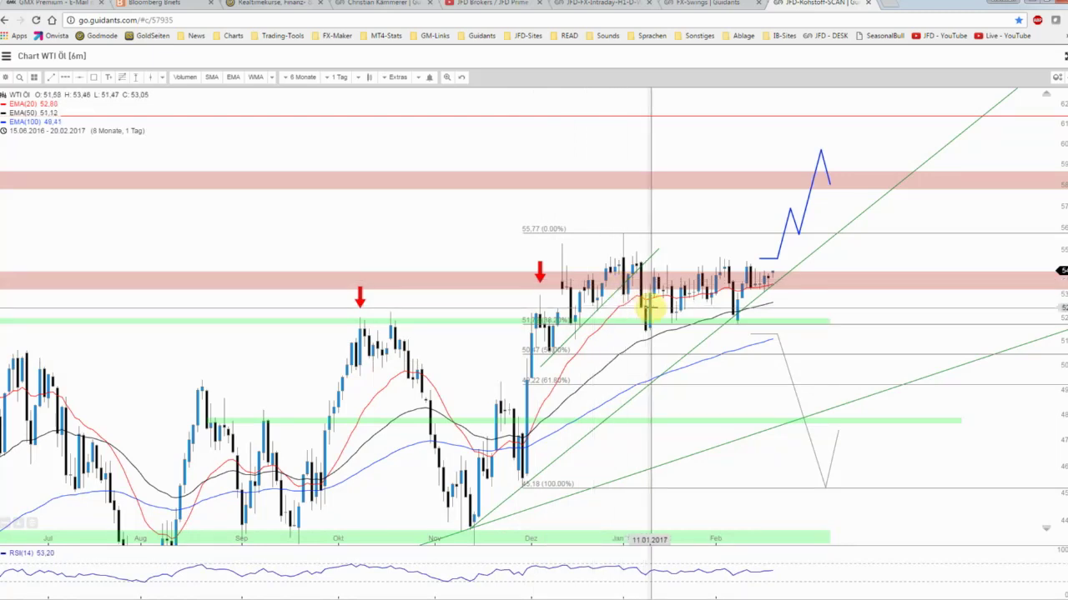
Step: Shift the blue projected path slightly right, clear of the latest candles
click(781, 239)
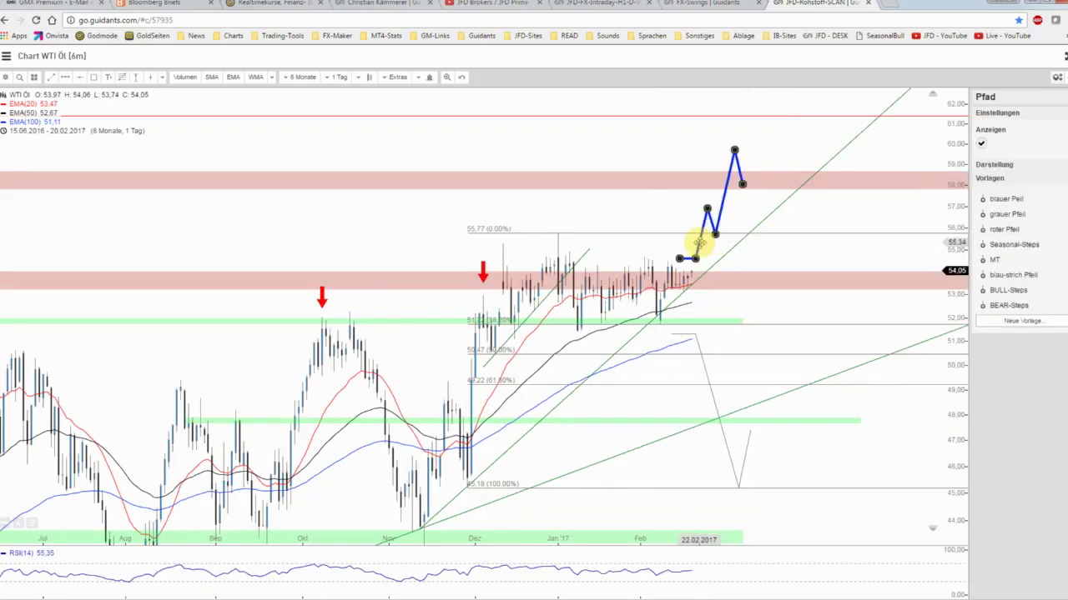
drag(711, 242, 730, 242)
click(726, 268)
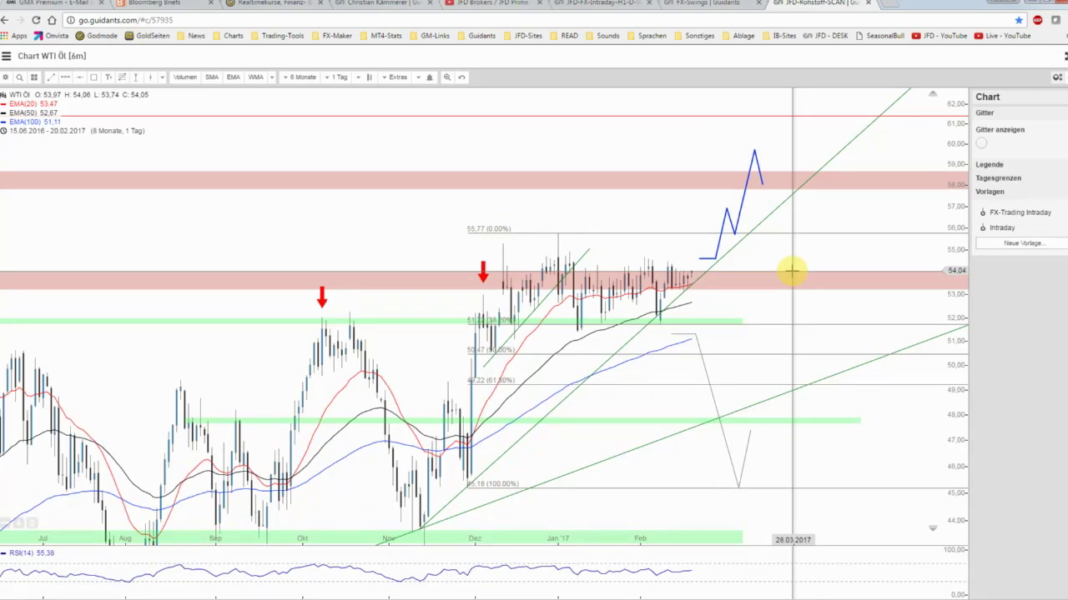
Step: Zoom out and back in on the WTI chart, bringing the latest candles back into view
scroll(668, 209, down, 3)
drag(667, 209, 802, 215)
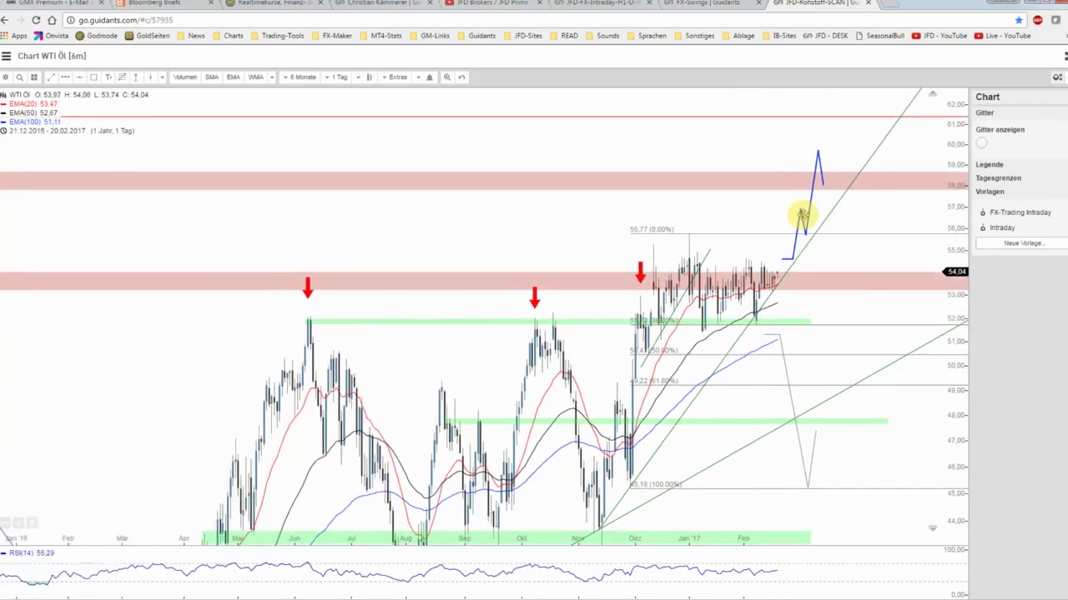
scroll(584, 228, down, 1)
scroll(573, 231, down, 1)
scroll(572, 231, down, 1)
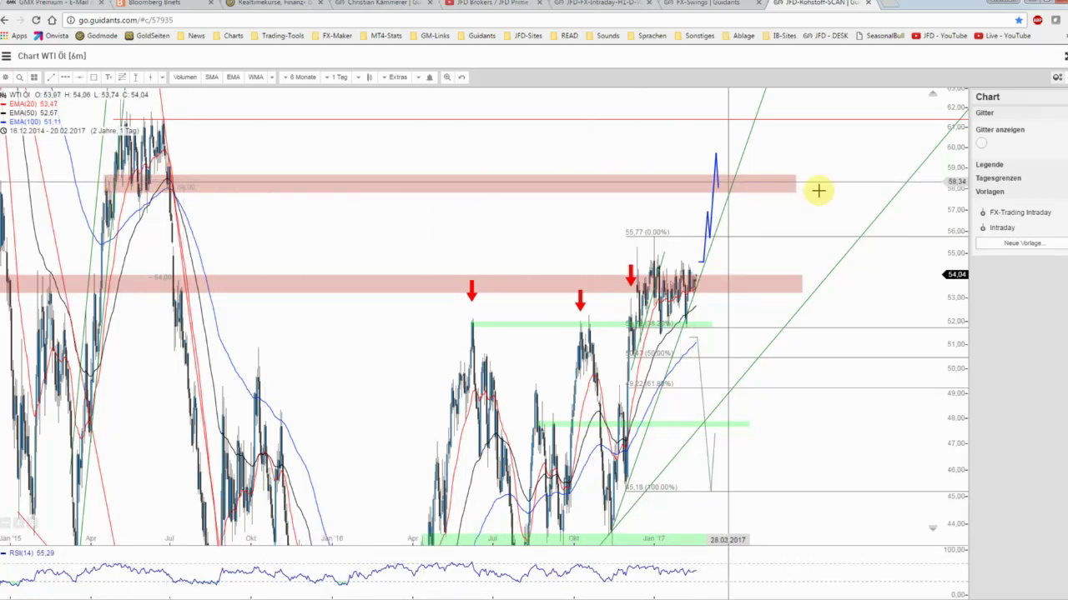
scroll(818, 191, up, 1)
scroll(839, 195, up, 1)
scroll(839, 196, up, 1)
drag(510, 257, 742, 261)
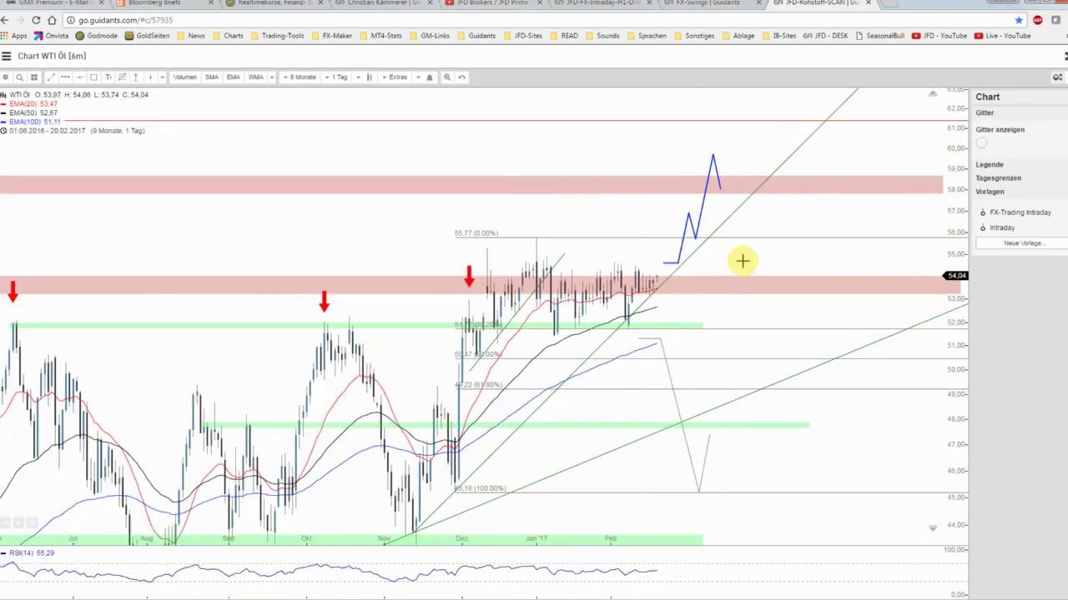
scroll(742, 261, up, 1)
scroll(741, 261, up, 1)
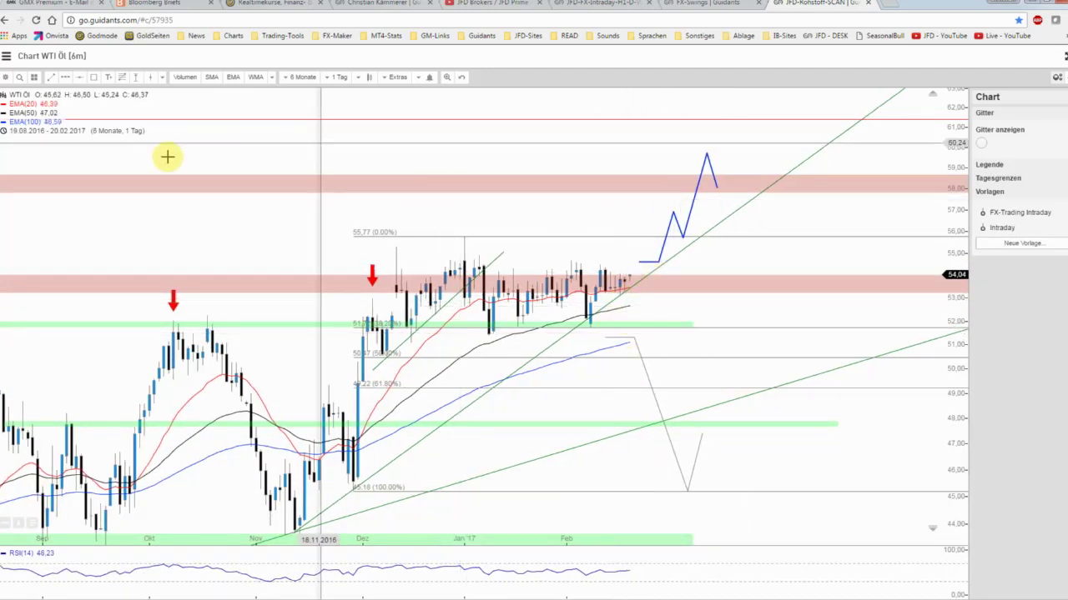
Step: Draw a short blue dashed arrow path from the latest candle down to the green support zone
click(67, 78)
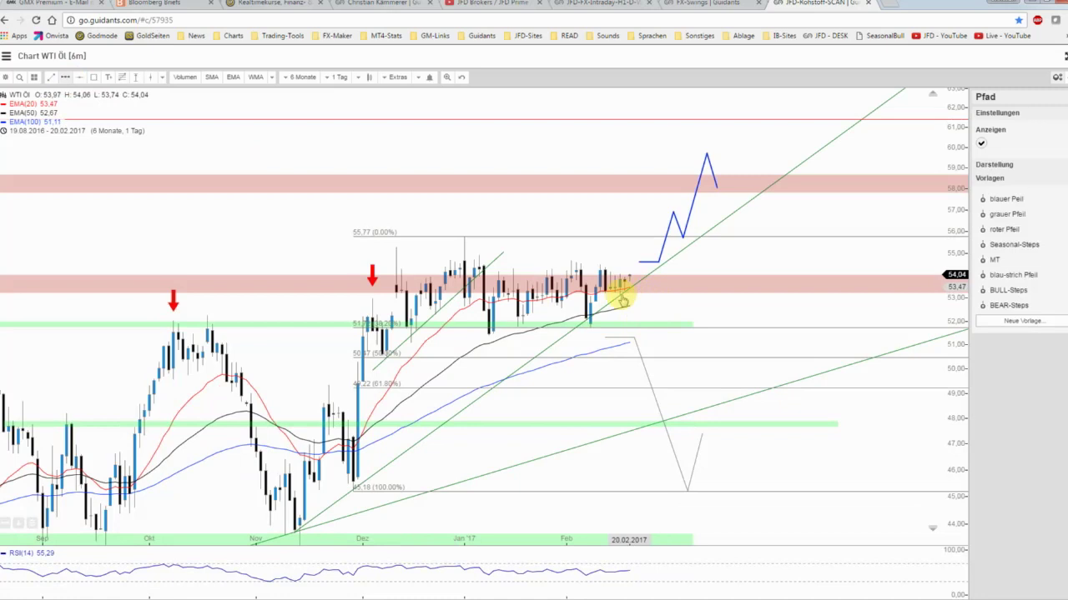
click(631, 302)
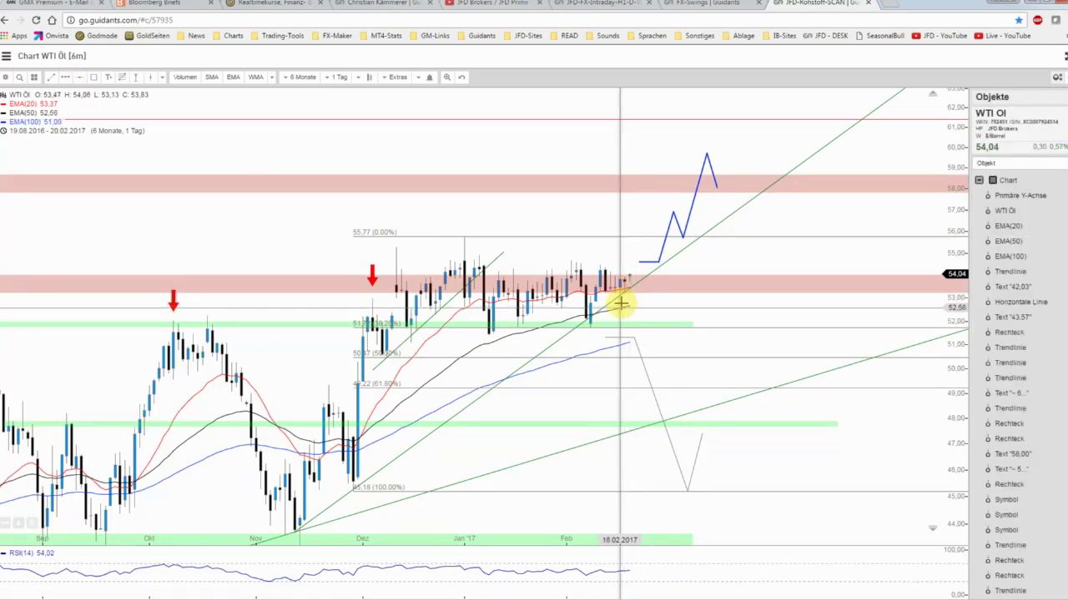
click(65, 77)
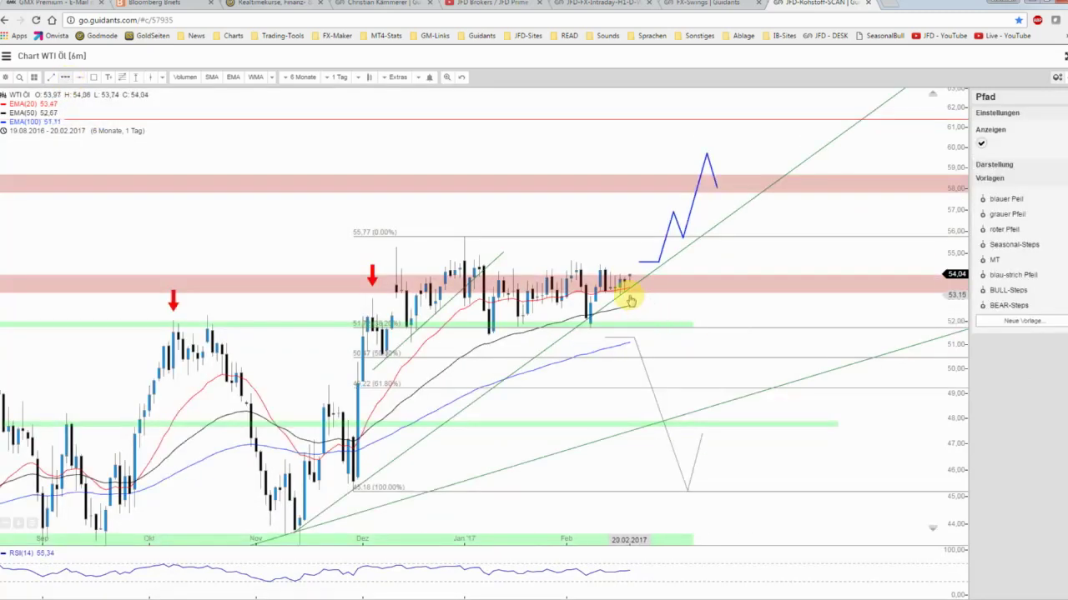
click(638, 296)
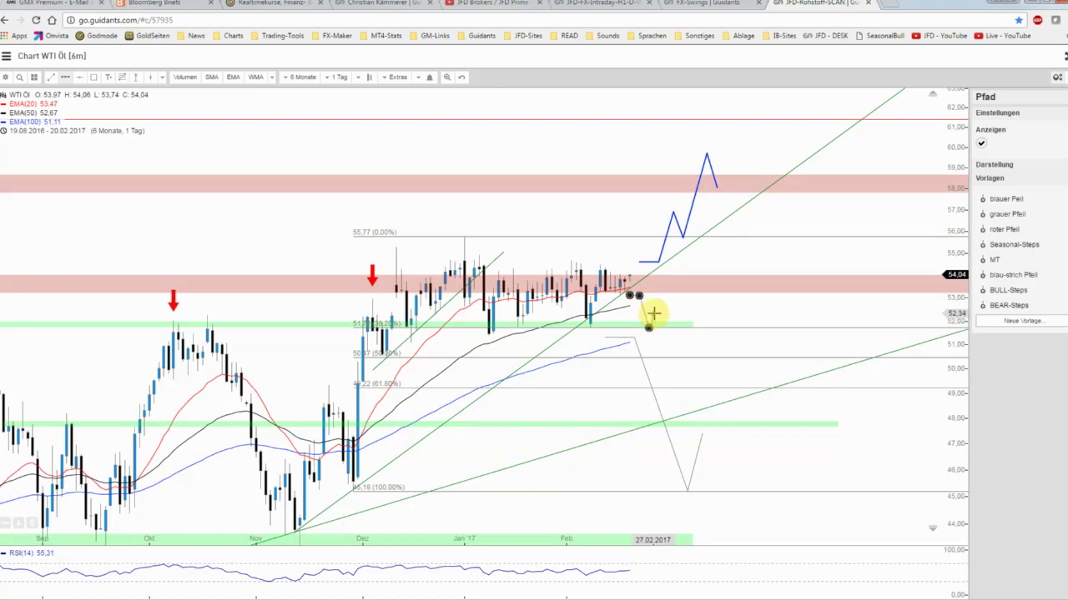
click(653, 314)
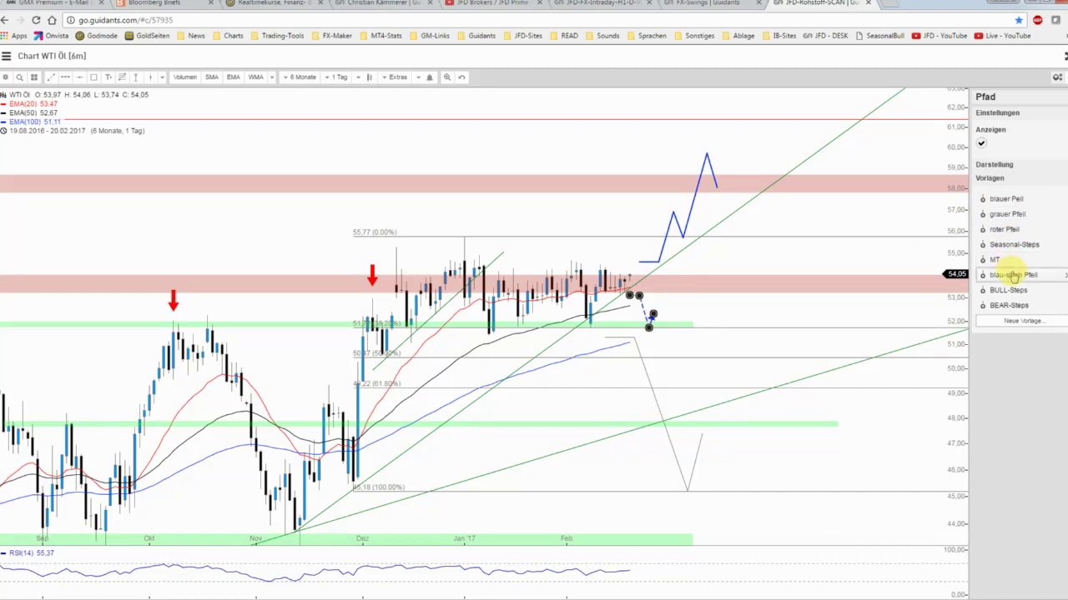
click(1001, 165)
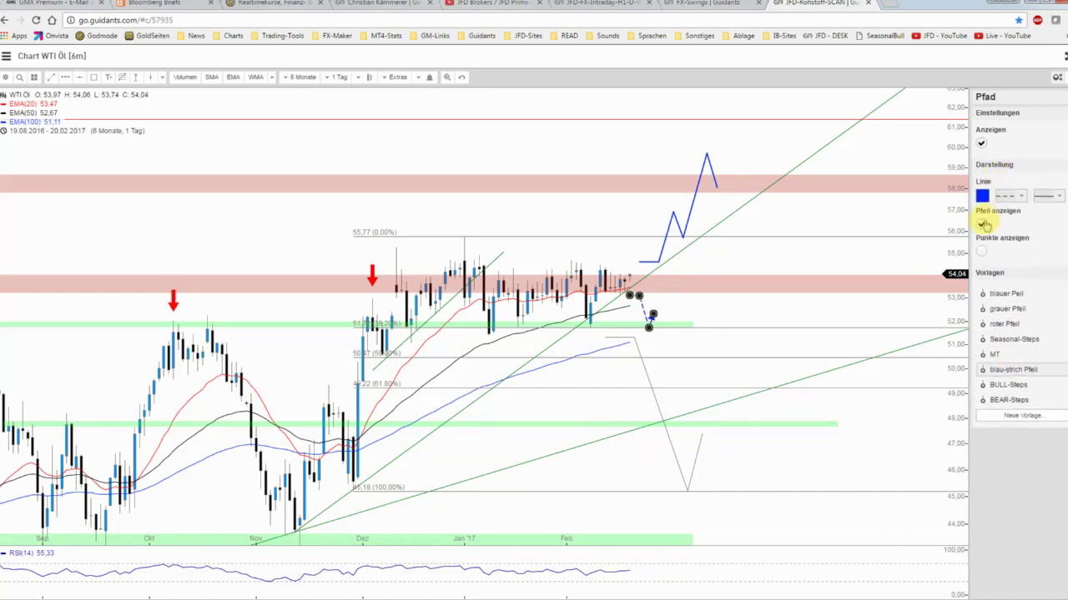
click(870, 238)
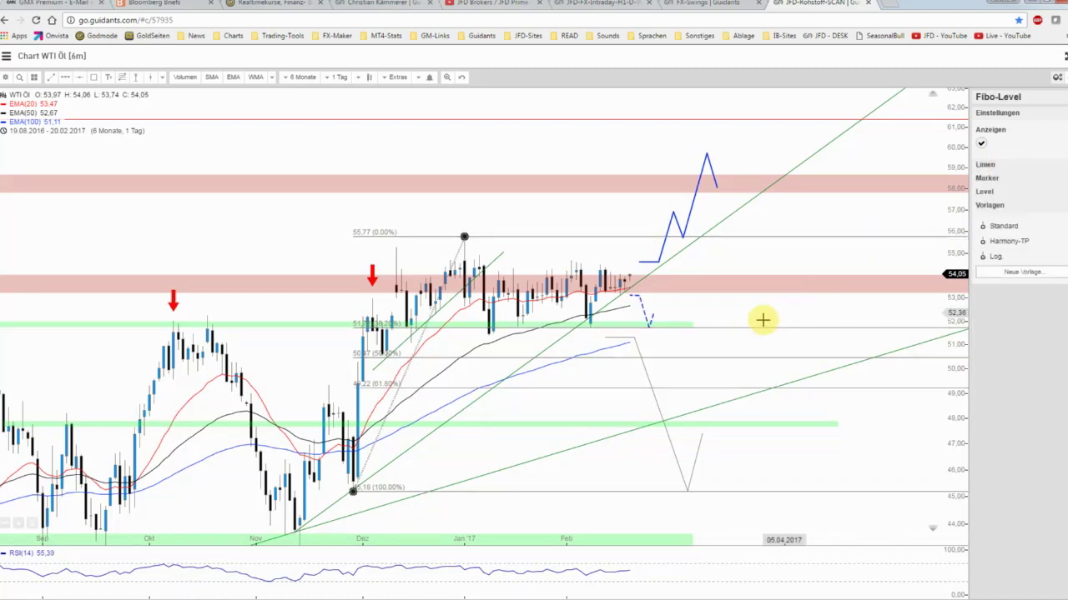
click(734, 324)
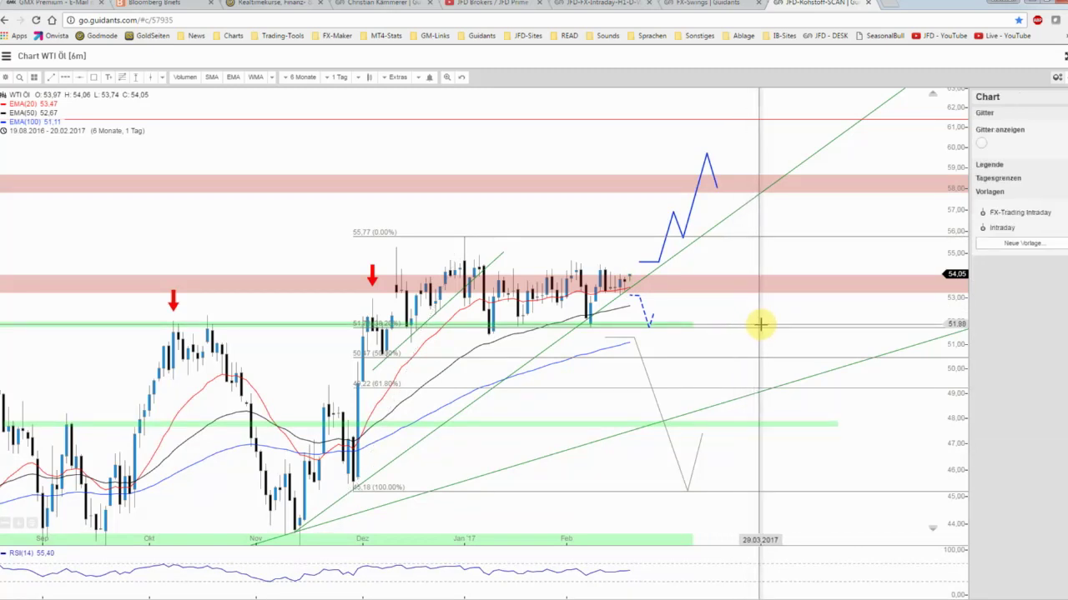
Step: Move the grey projected path right so it starts in early March
click(637, 339)
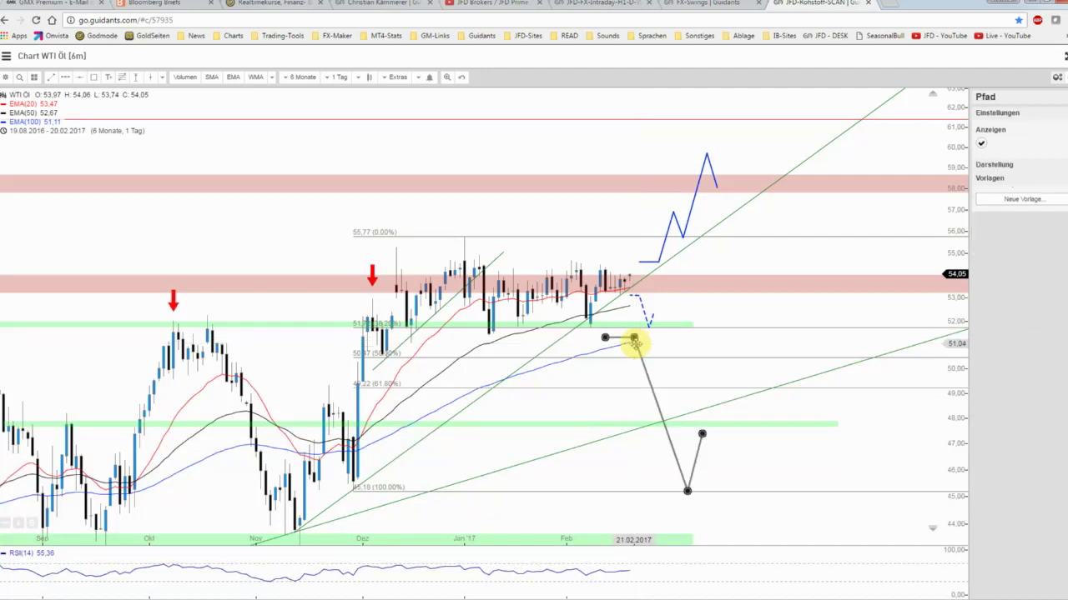
drag(649, 344, 678, 343)
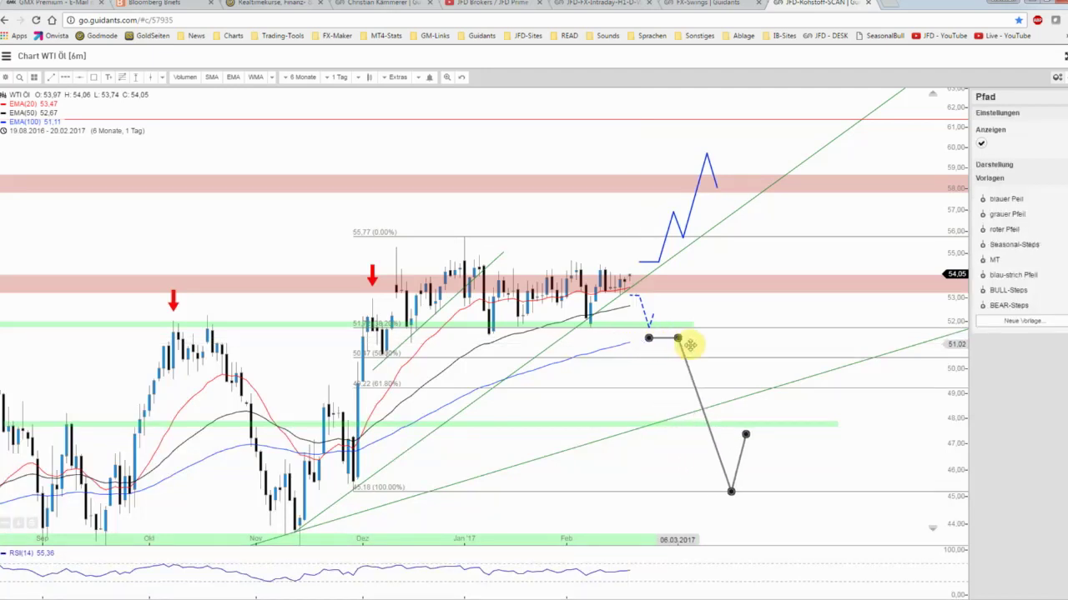
click(734, 347)
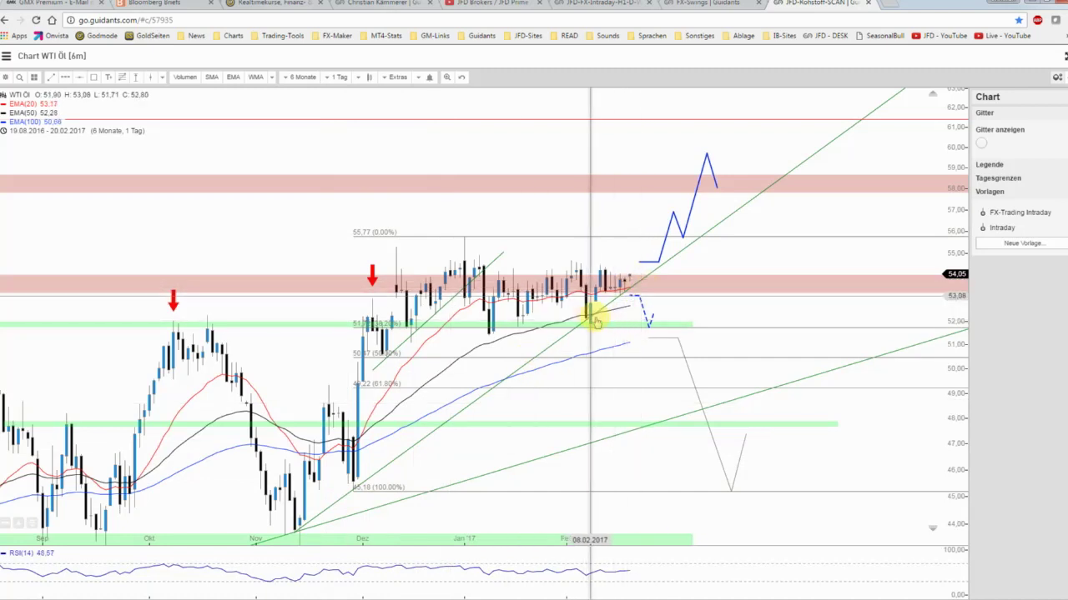
Step: Nudge the grey projected path slightly further right and deselect it
click(649, 327)
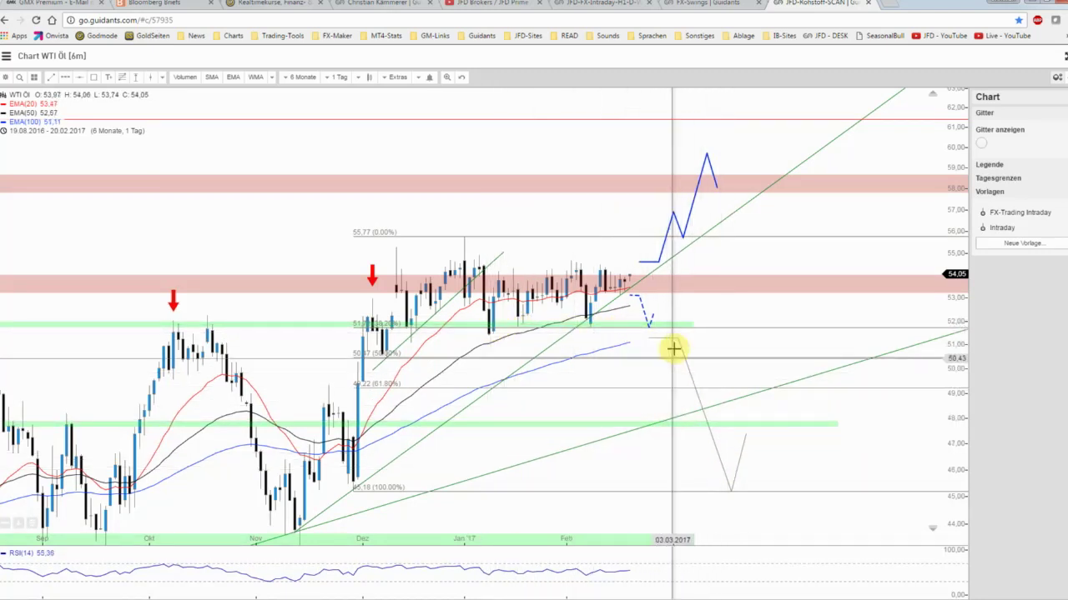
drag(679, 342, 684, 346)
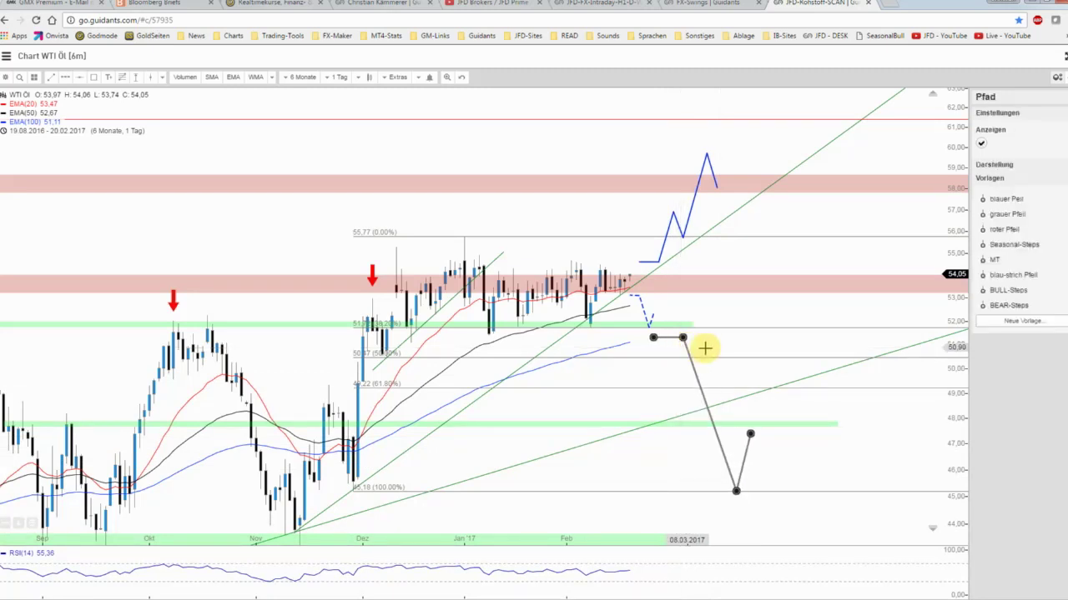
click(706, 346)
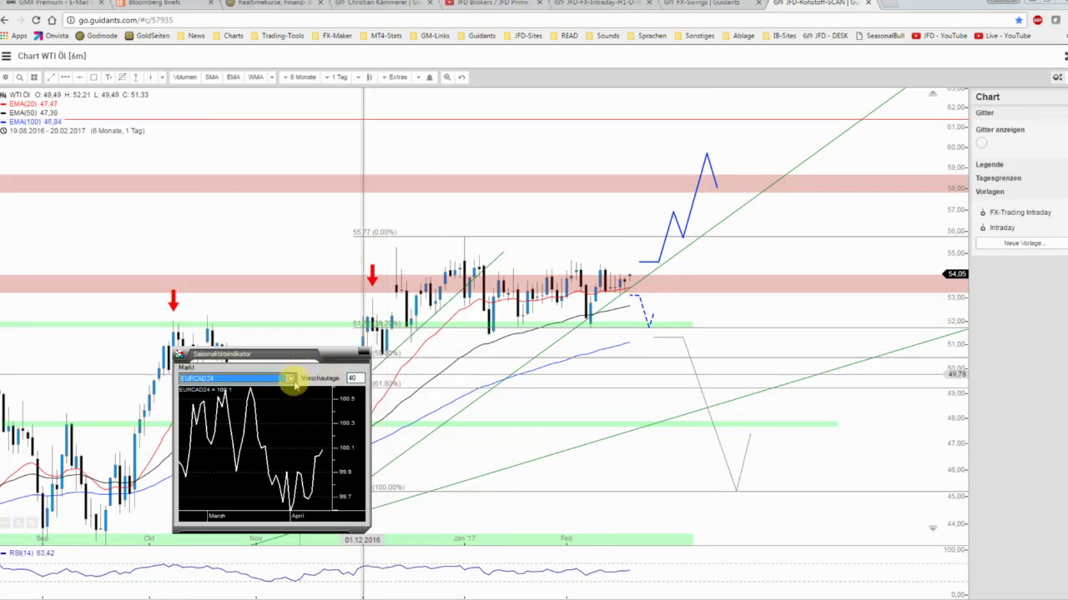
Step: Choose WTI Crude Oil as the seasonality market and move the window to the top-left
click(290, 378)
scroll(296, 409, down, 3)
scroll(295, 409, down, 3)
scroll(296, 407, down, 3)
scroll(296, 406, down, 3)
scroll(295, 407, down, 2)
scroll(296, 406, down, 2)
scroll(296, 407, down, 2)
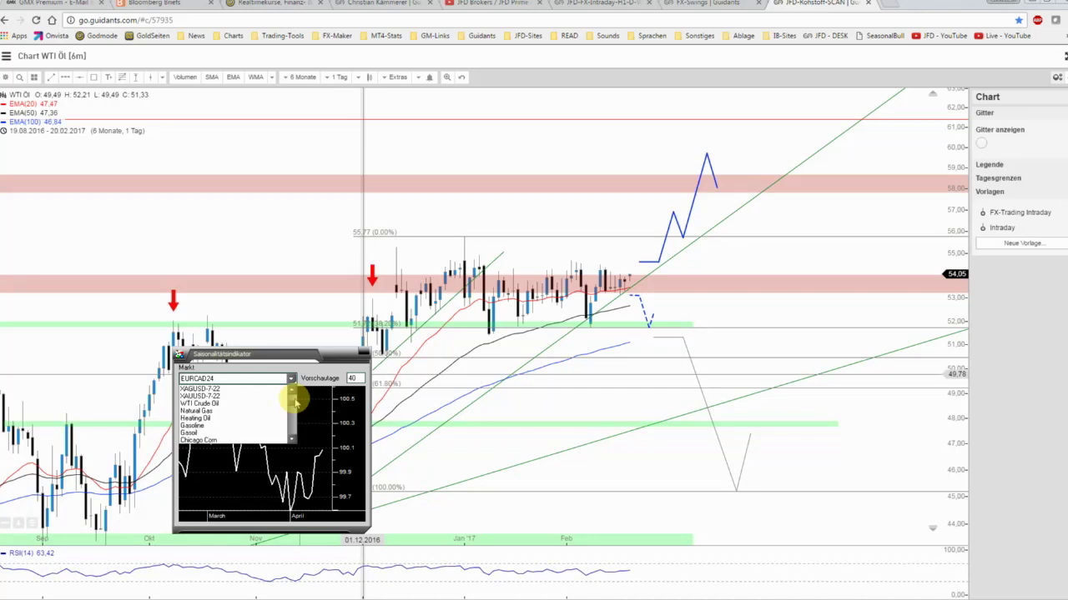
click(266, 409)
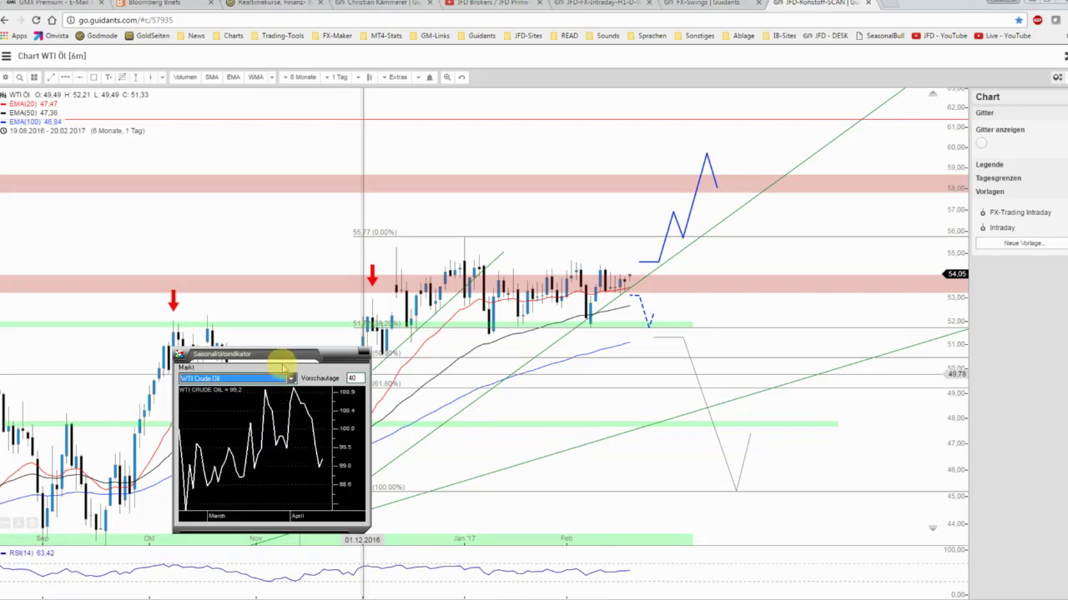
mouse_move(281, 358)
mouse_down()
mouse_move(151, 156)
mouse_move(136, 150)
mouse_up()
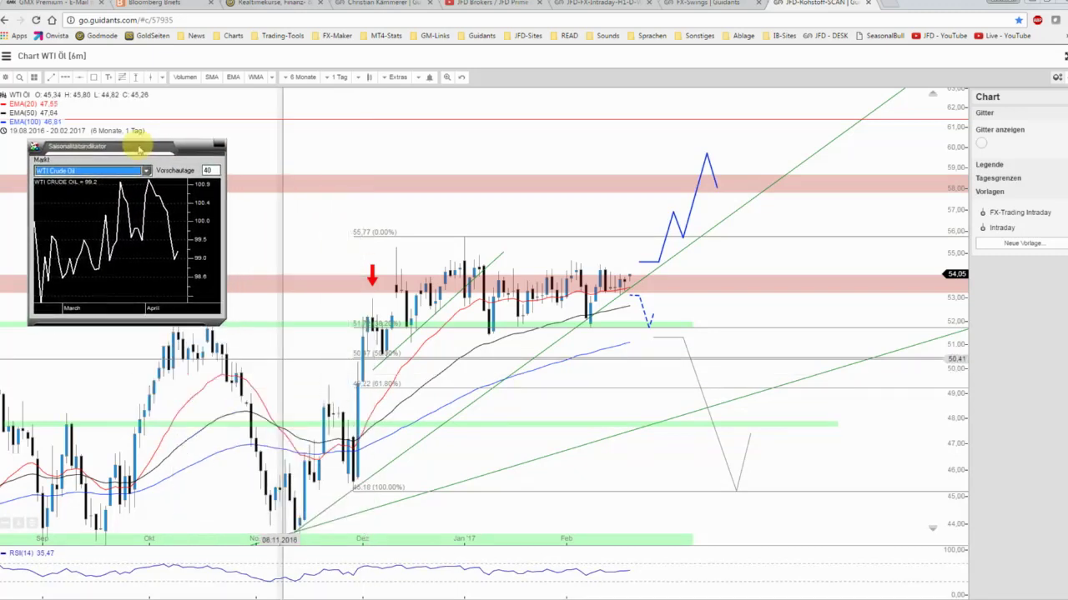